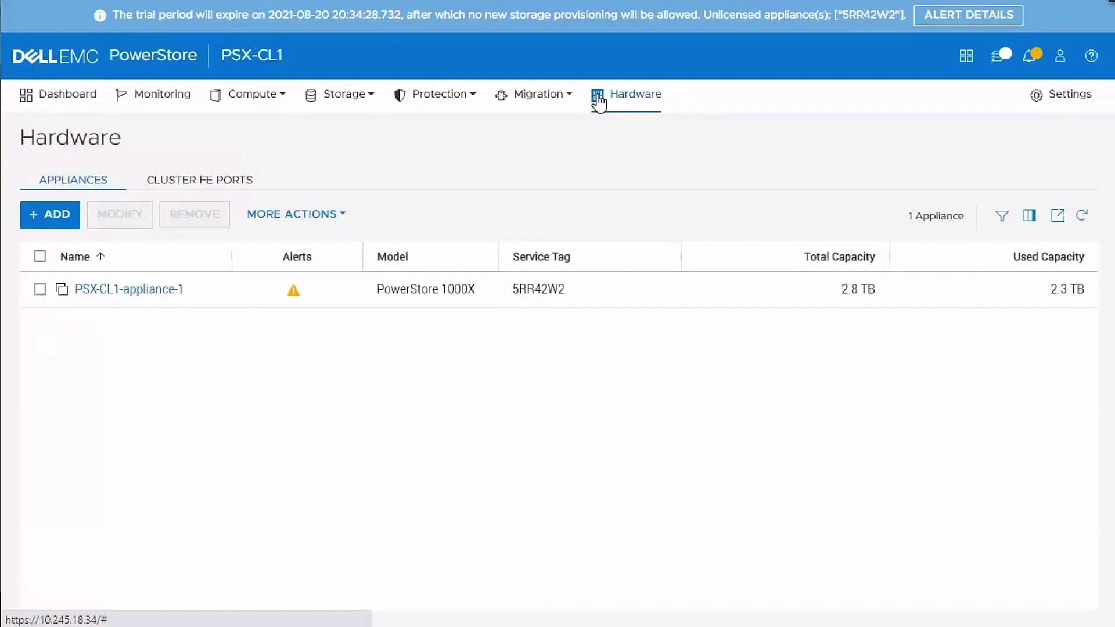
# - Review the dashboard and Hosts & Host Groups list with widened columns, then show the Hardware appliances
pyautogui.click(80, 109)
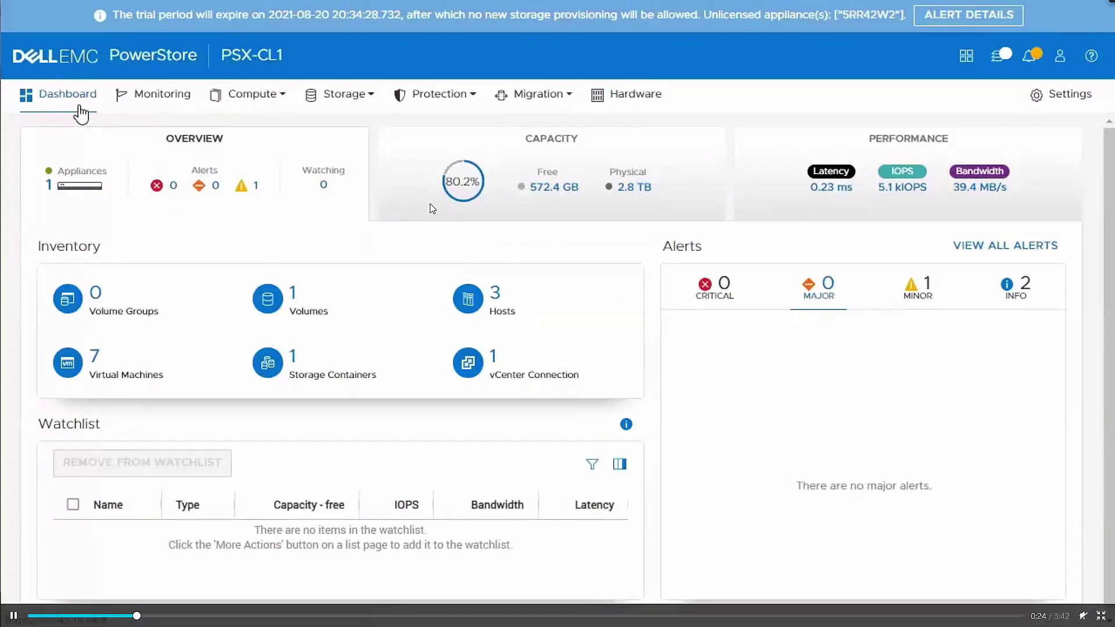
pyautogui.click(244, 94)
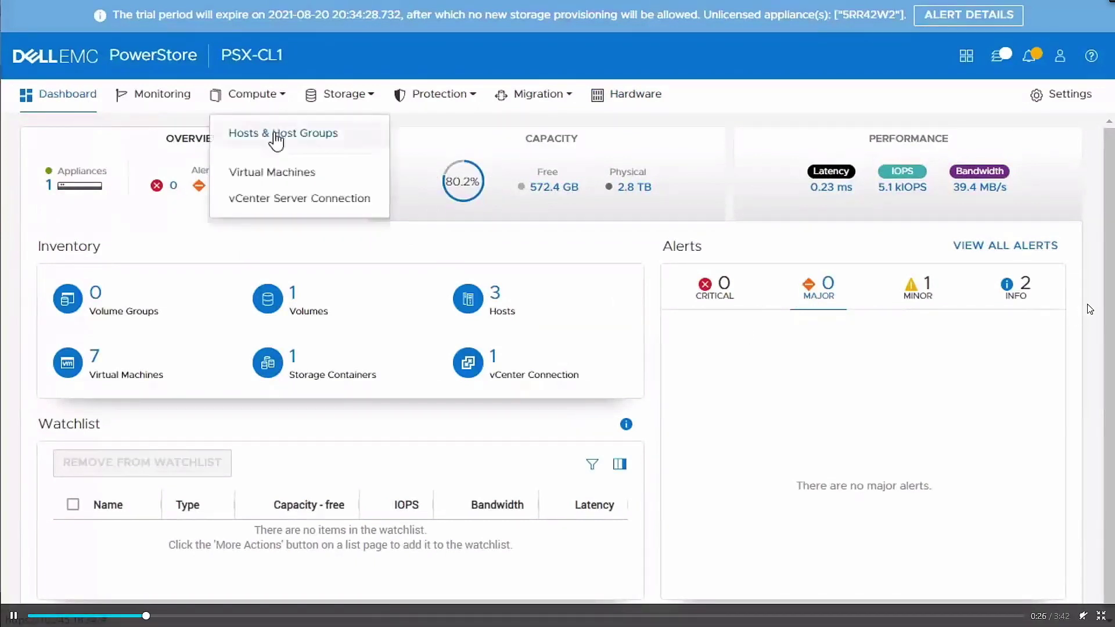
pyautogui.click(276, 132)
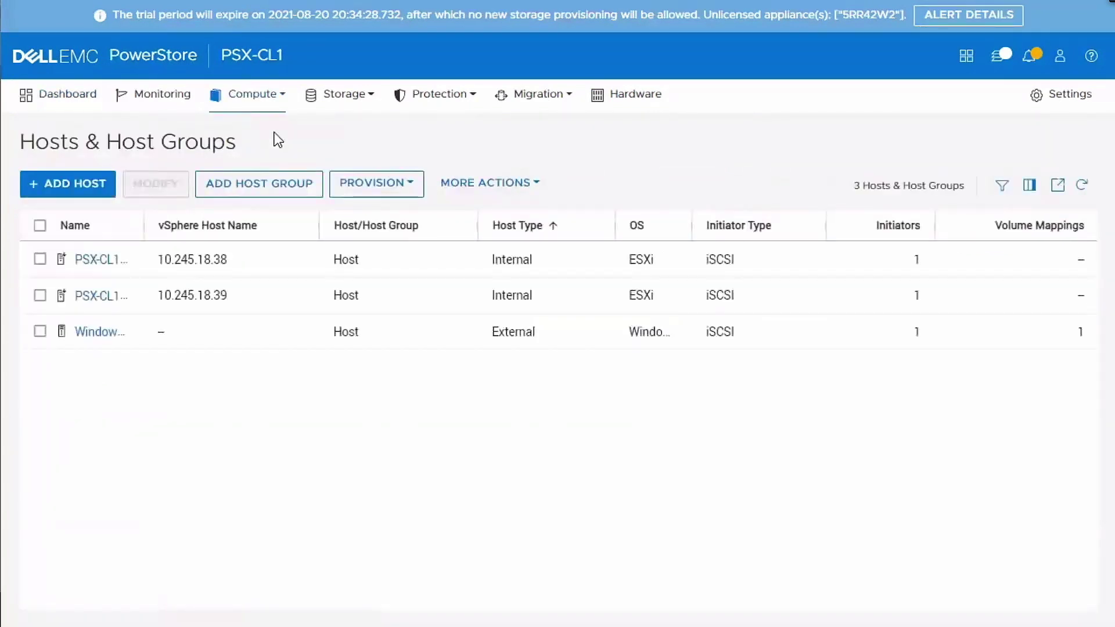
pyautogui.moveTo(145, 227); pyautogui.dragTo(210, 226)
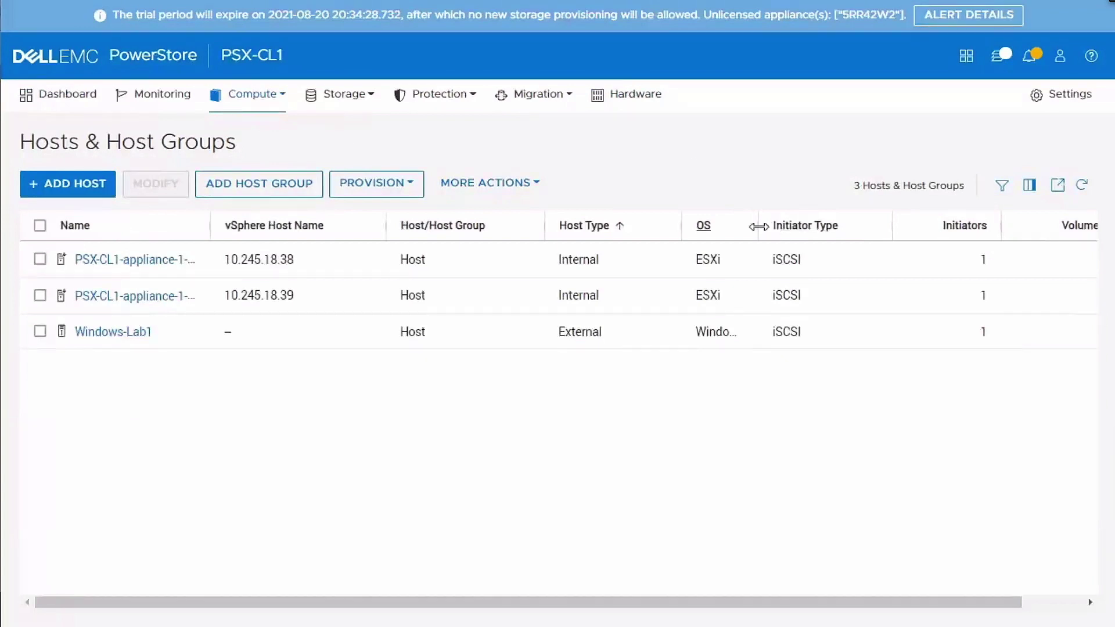
pyautogui.moveTo(758, 226); pyautogui.dragTo(783, 216)
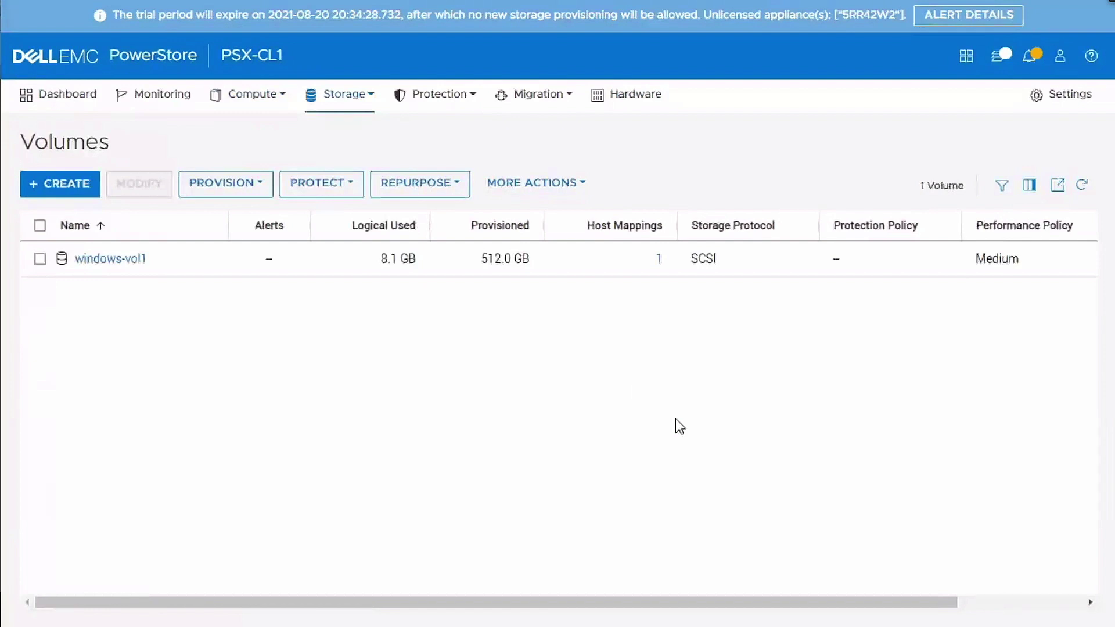
pyautogui.click(646, 97)
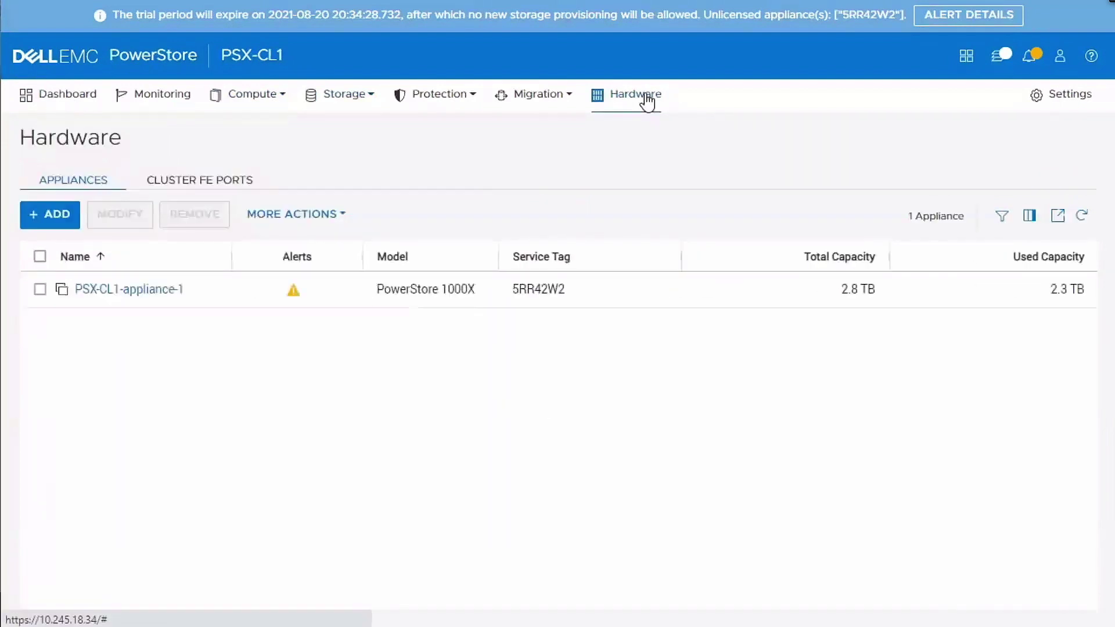
# - Start adding the PowerStore 1000X 7SR42W2 appliance with Single Drive Failure tolerance
pyautogui.click(52, 220)
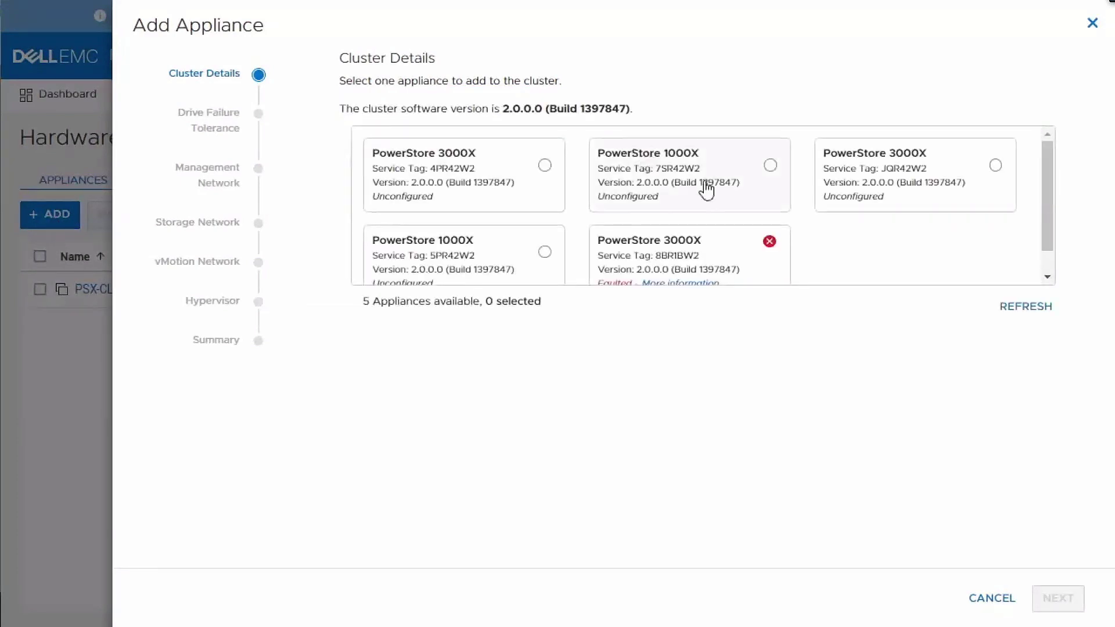
pyautogui.click(748, 197)
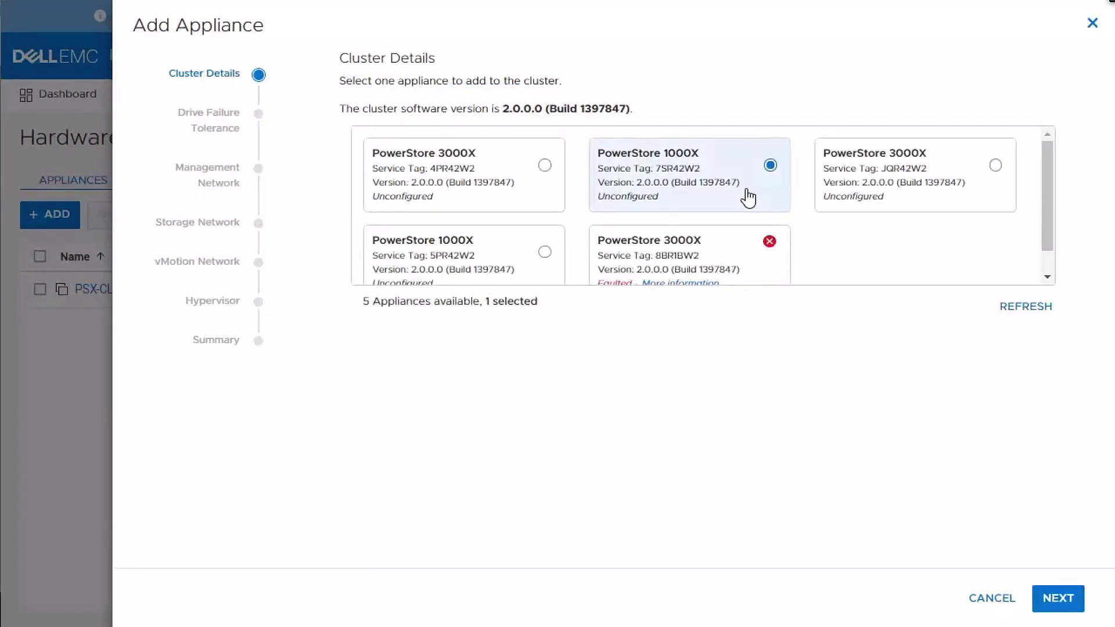
pyautogui.click(1065, 602)
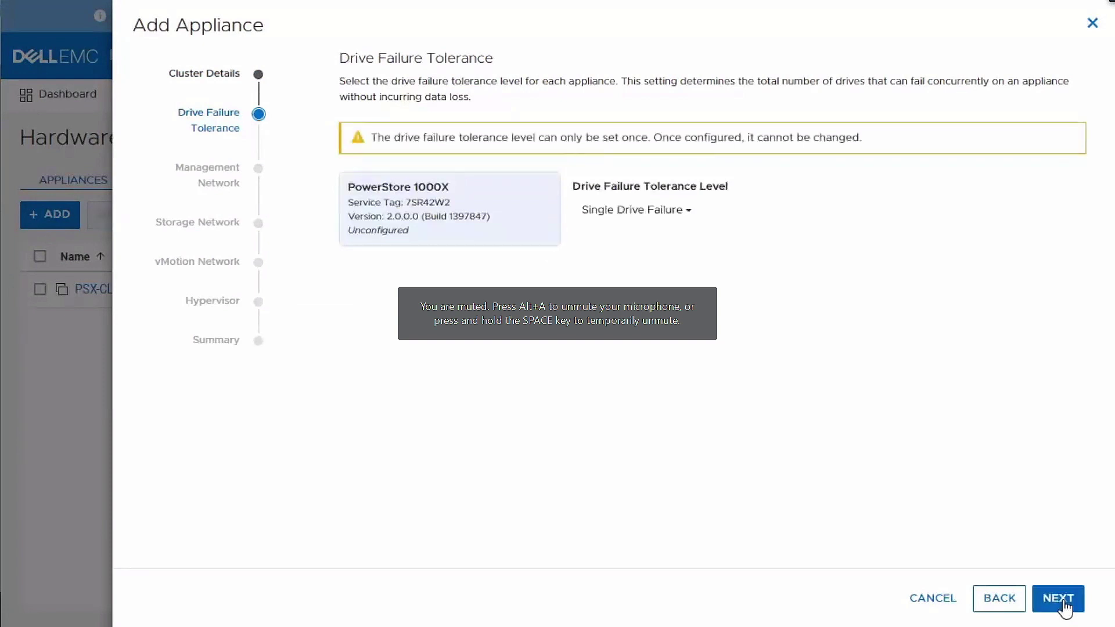
pyautogui.click(1066, 609)
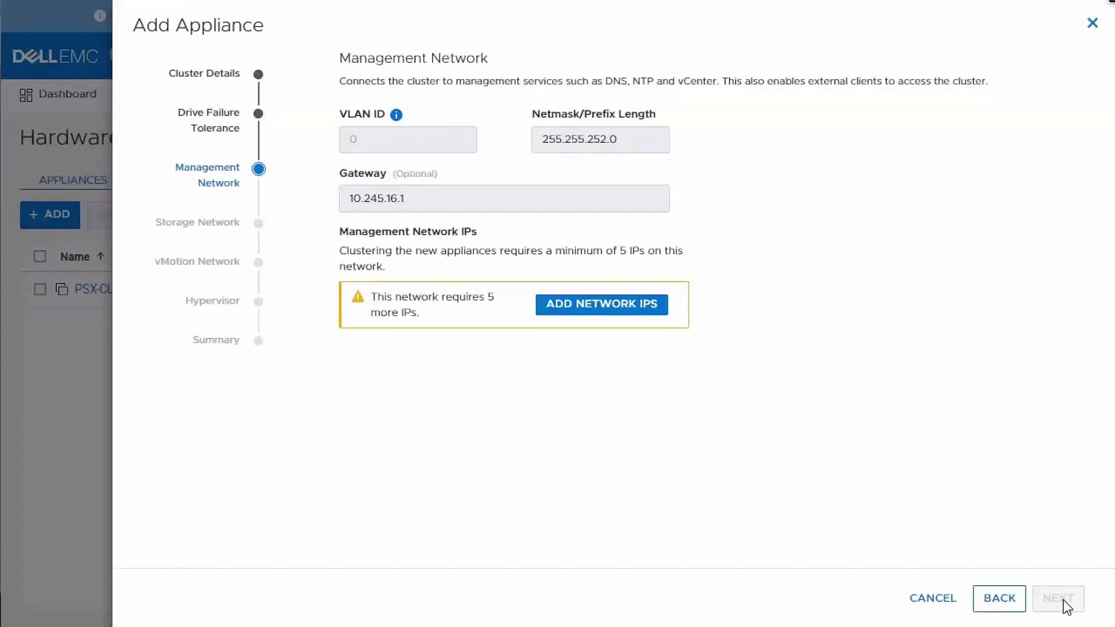
# - Add management IPs 10.245.17.158-162 to the pool to satisfy the Management Network step
pyautogui.click(655, 307)
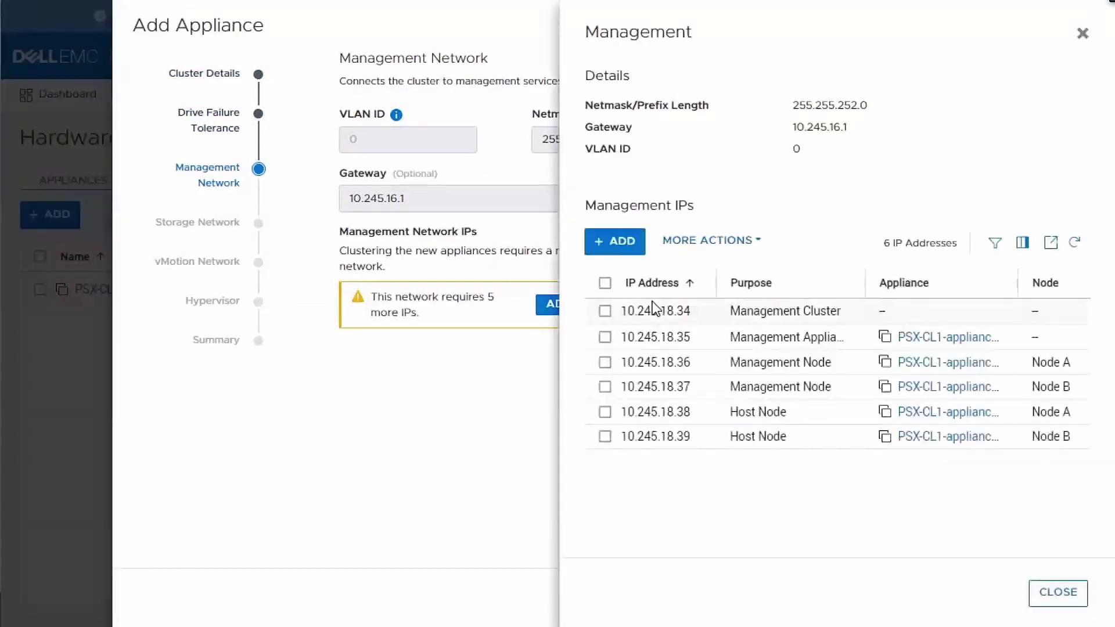
pyautogui.click(626, 245)
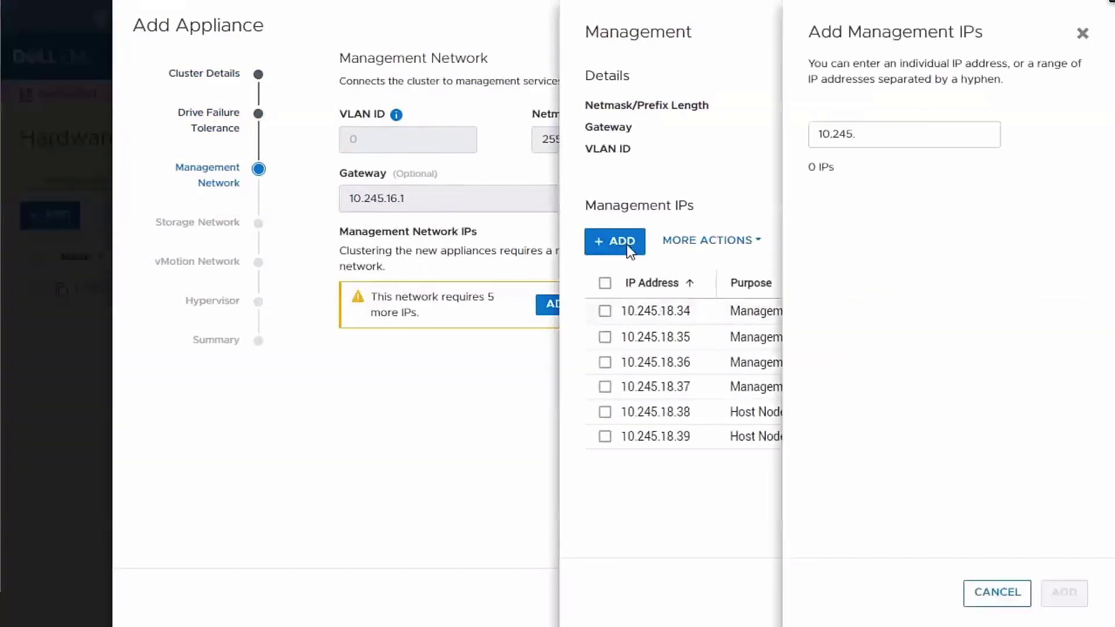
pyautogui.click(870, 144)
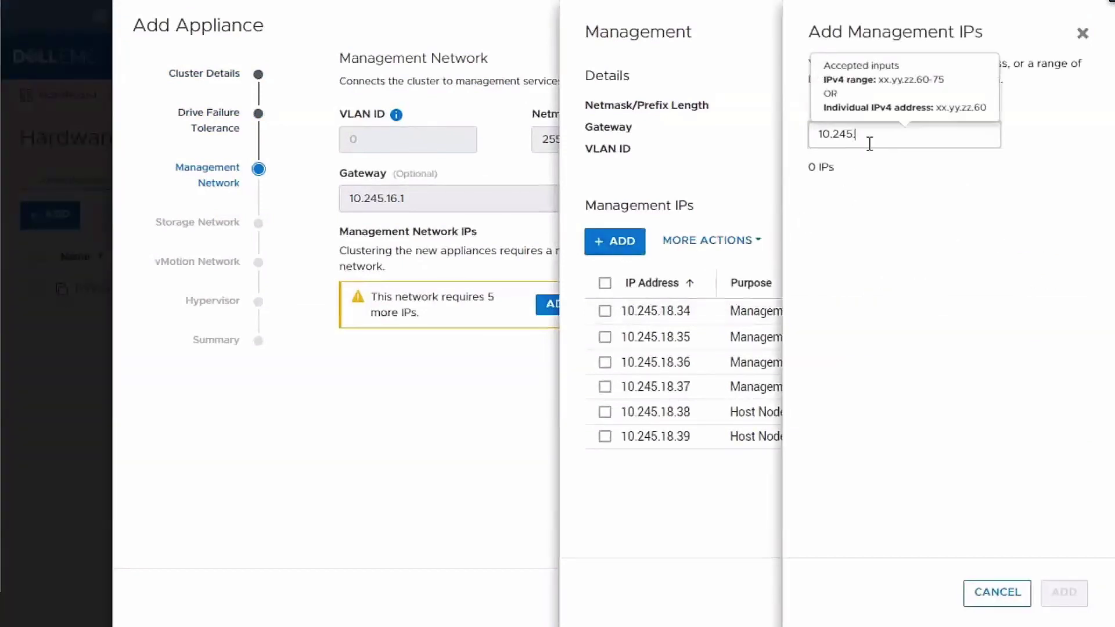
pyautogui.write('17.158')
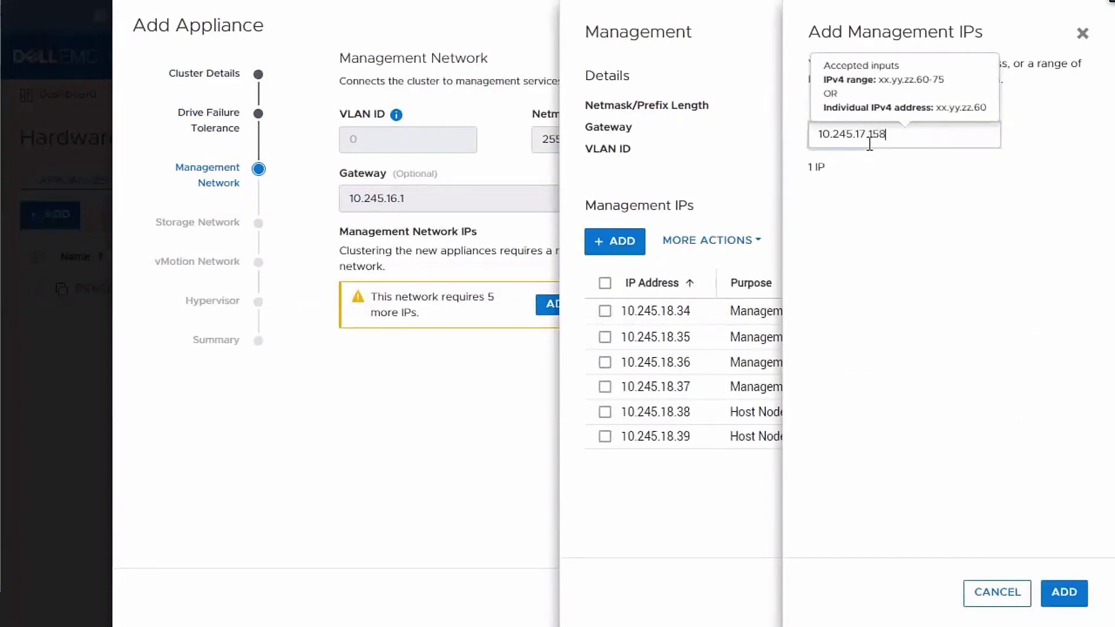
pyautogui.write('-162')
pyautogui.click(911, 205)
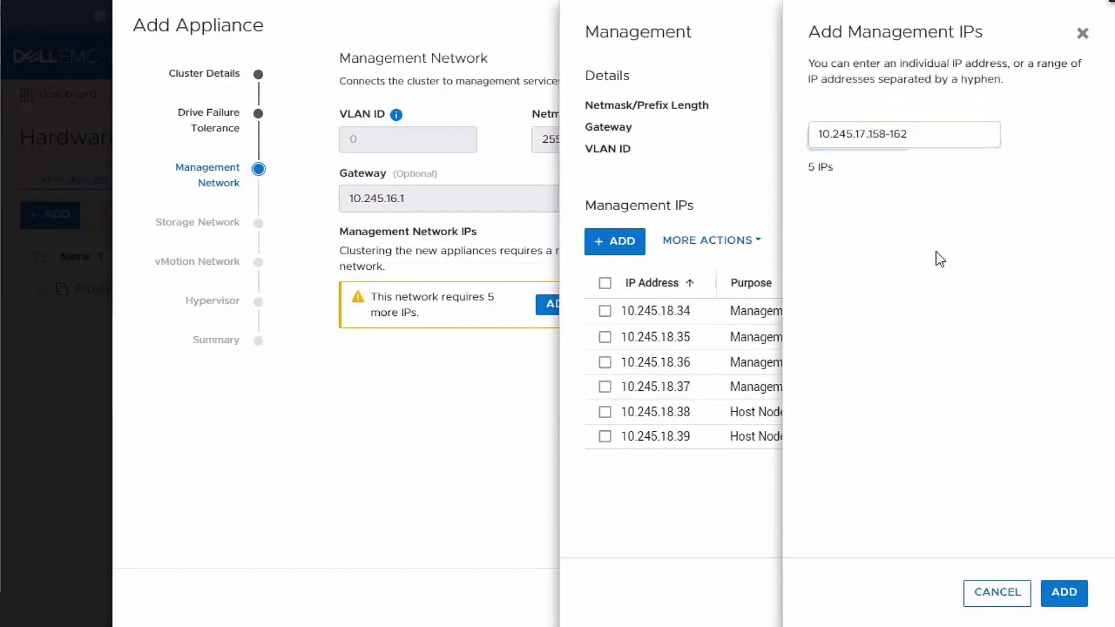
pyautogui.click(1067, 592)
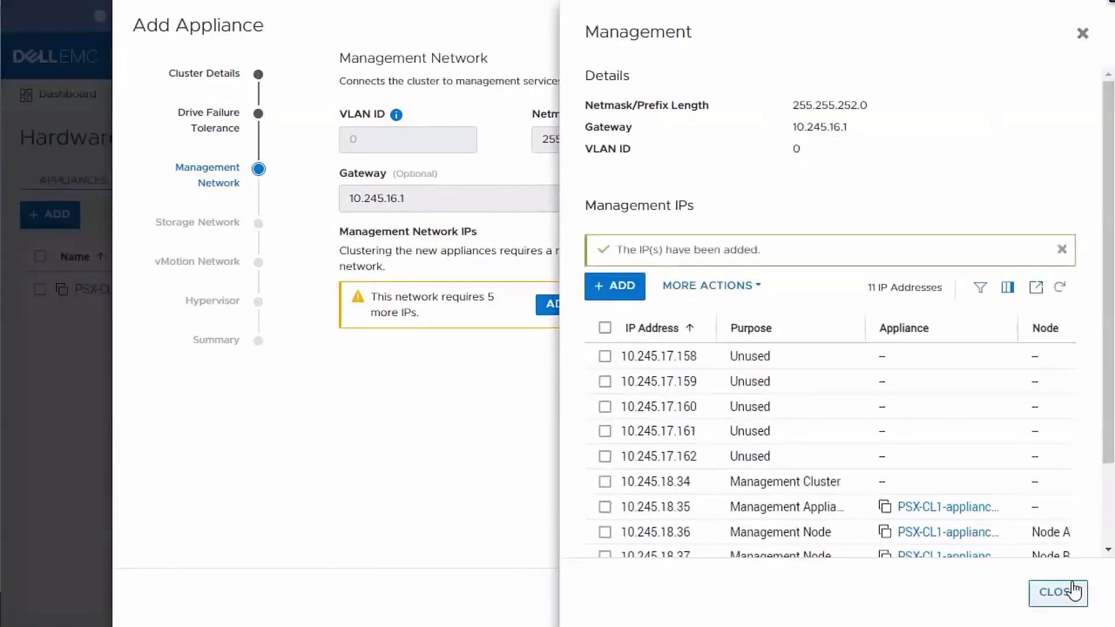
pyautogui.click(1059, 592)
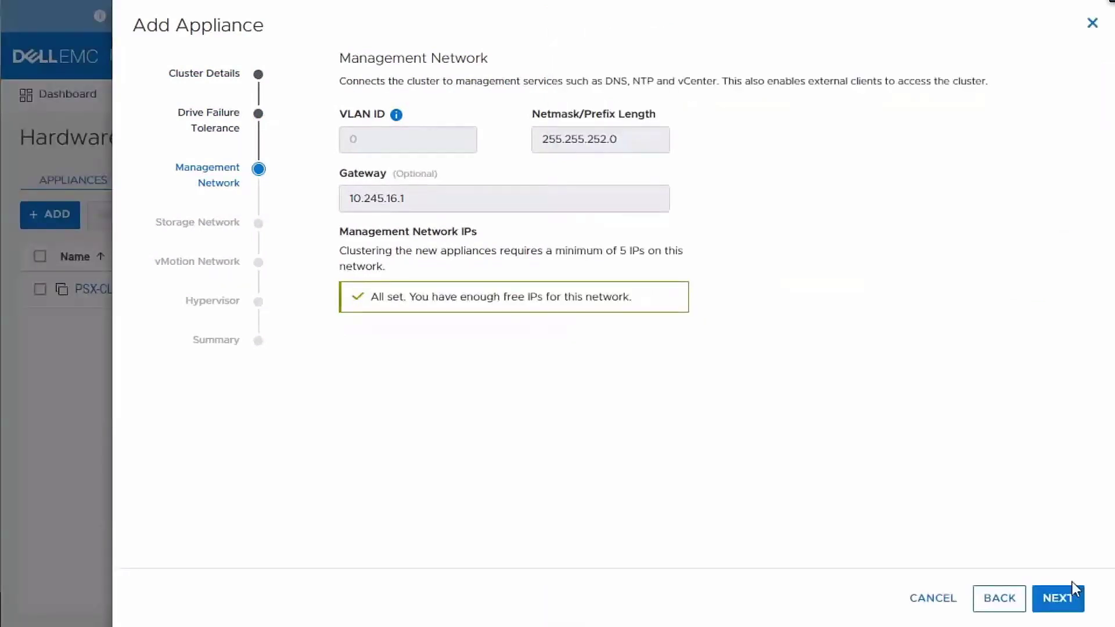
pyautogui.click(1059, 598)
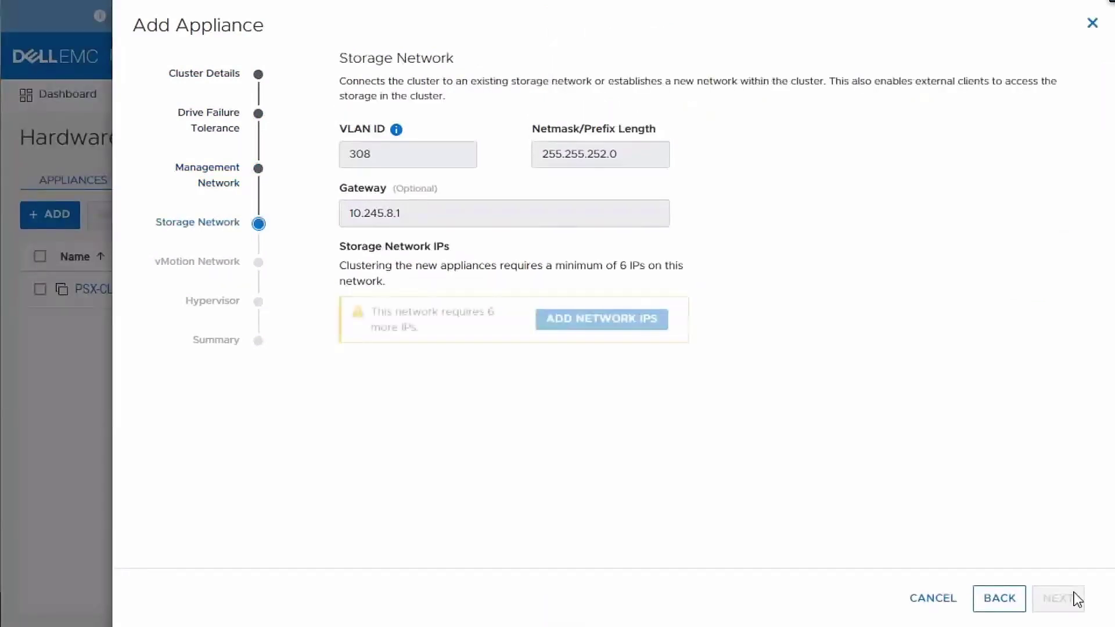
# - Add six storage network IPs (range ending 9.85-90) to the storage IP pool
pyautogui.click(639, 321)
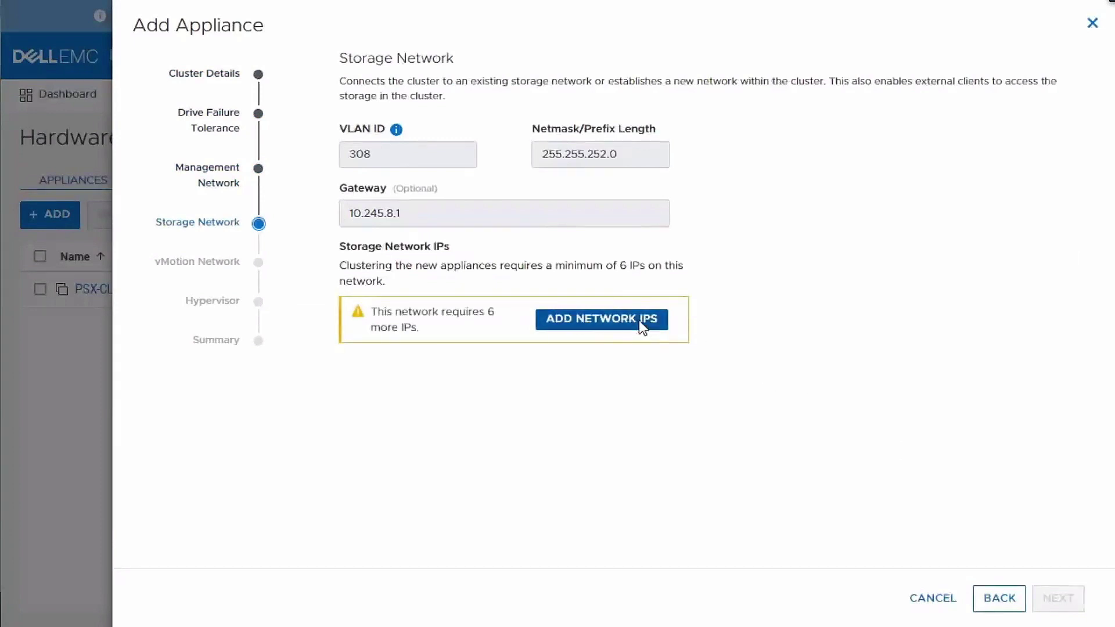
pyautogui.click(622, 251)
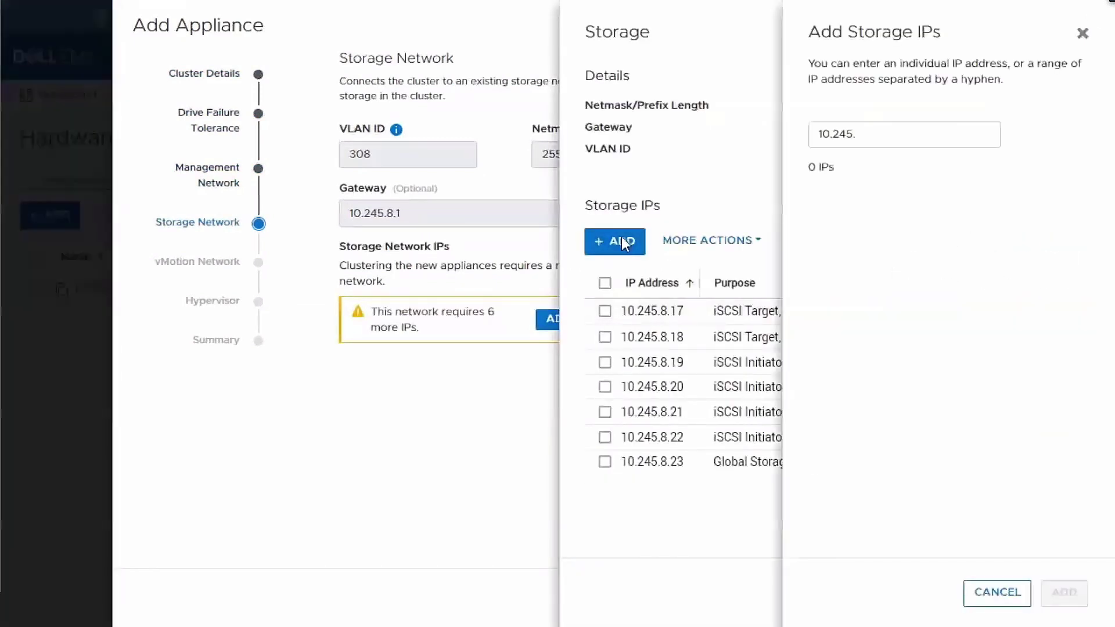
pyautogui.write('.9')
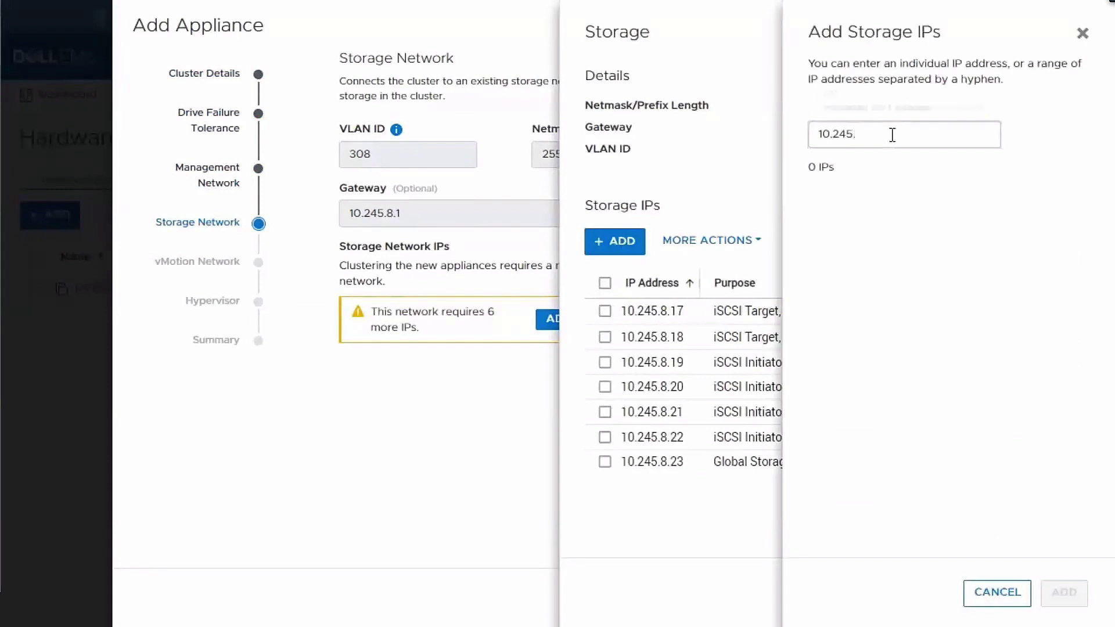
pyautogui.write('.85')
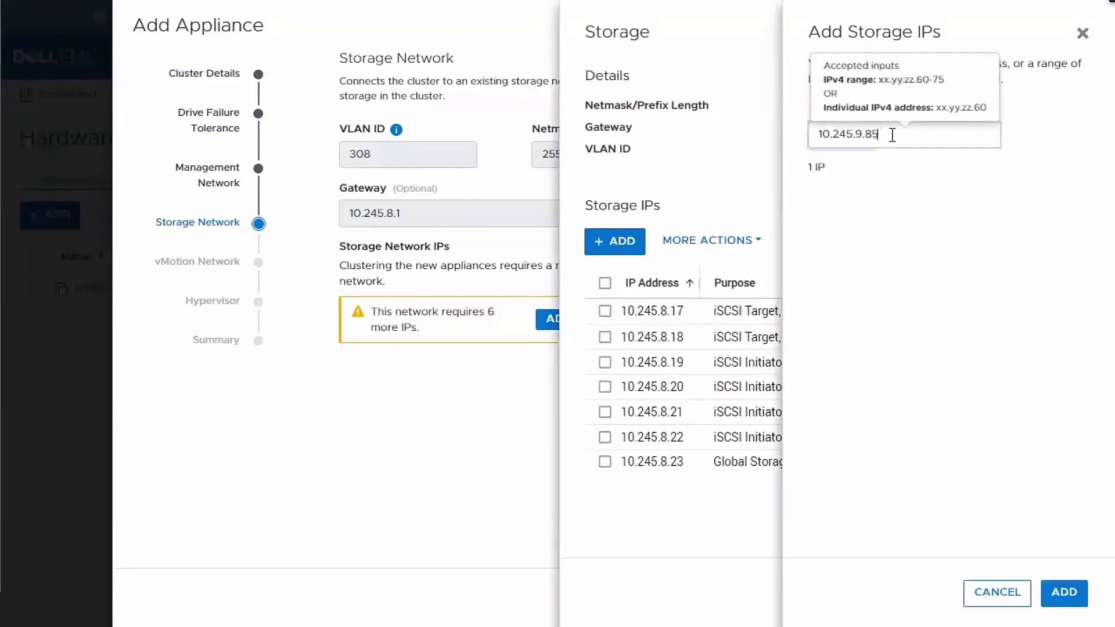
pyautogui.write('-90')
pyautogui.click(1071, 593)
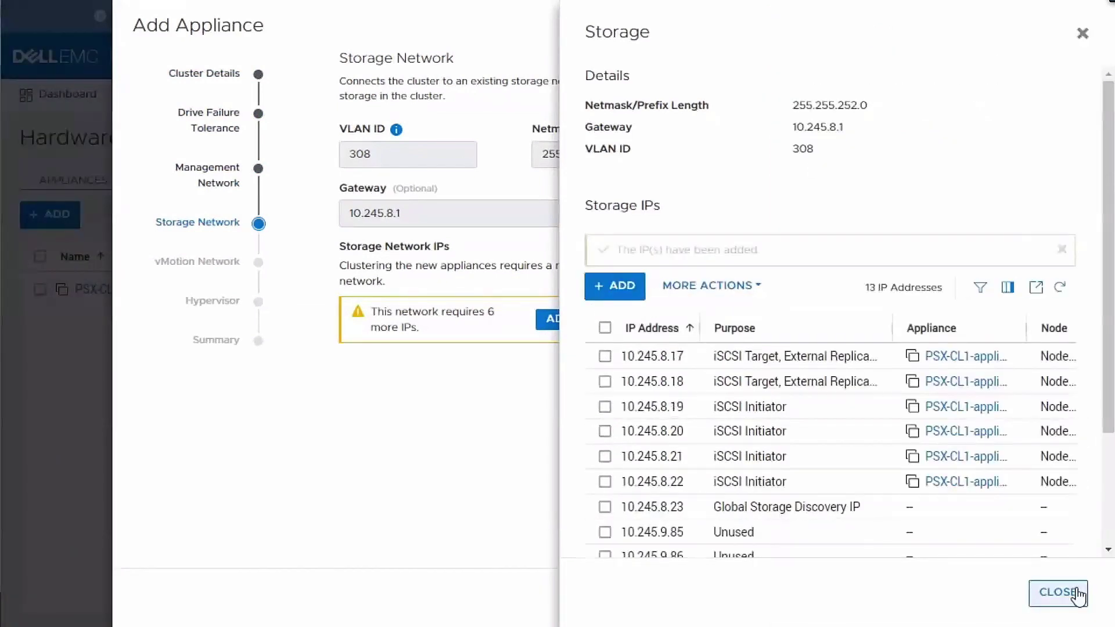
pyautogui.click(1059, 593)
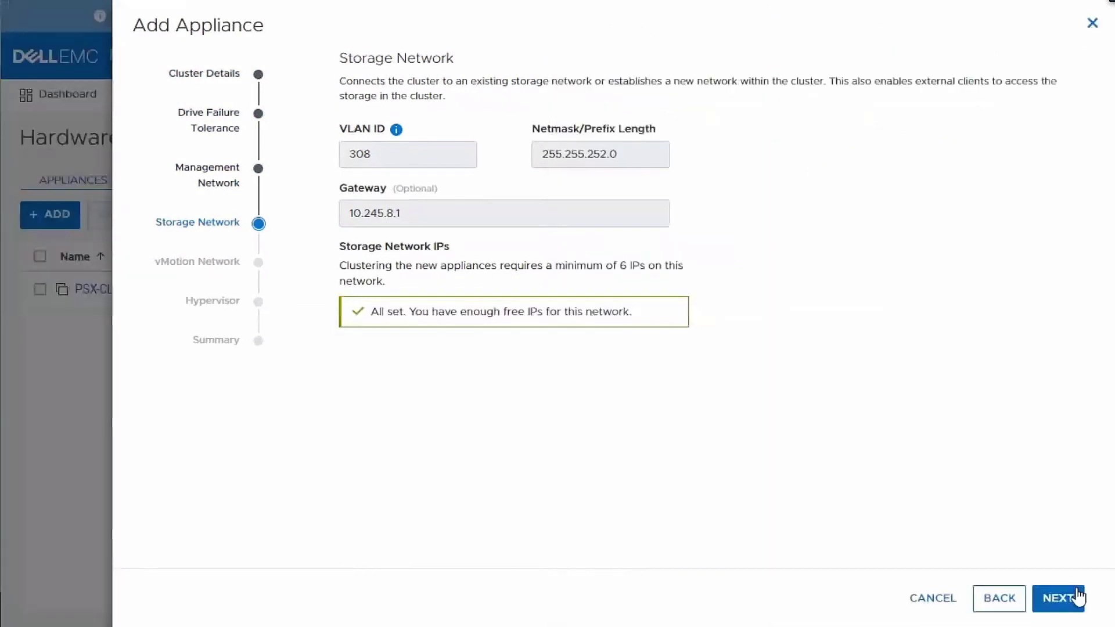
pyautogui.click(1077, 596)
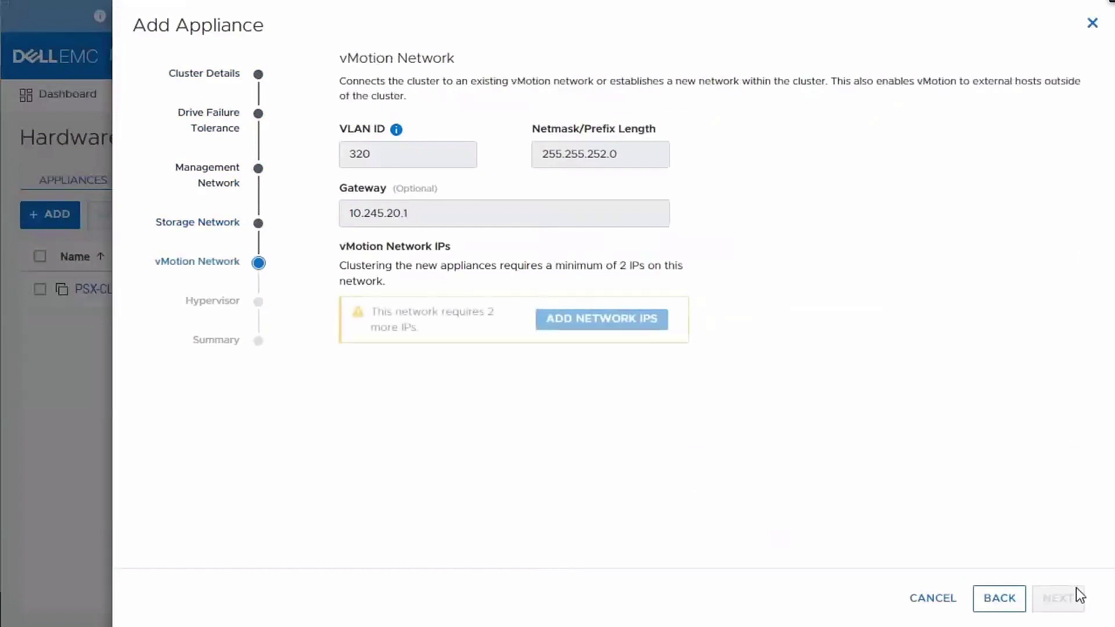
# - Add vMotion IPs 10.245.23.29-30 and advance the wizard to the Summary
pyautogui.click(649, 321)
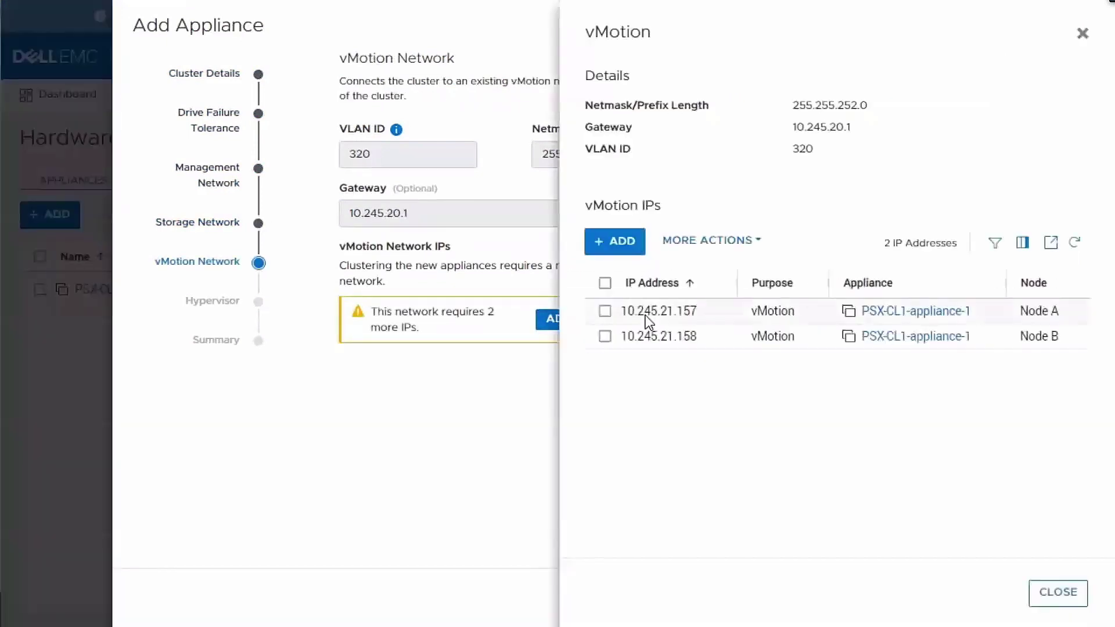
pyautogui.click(626, 245)
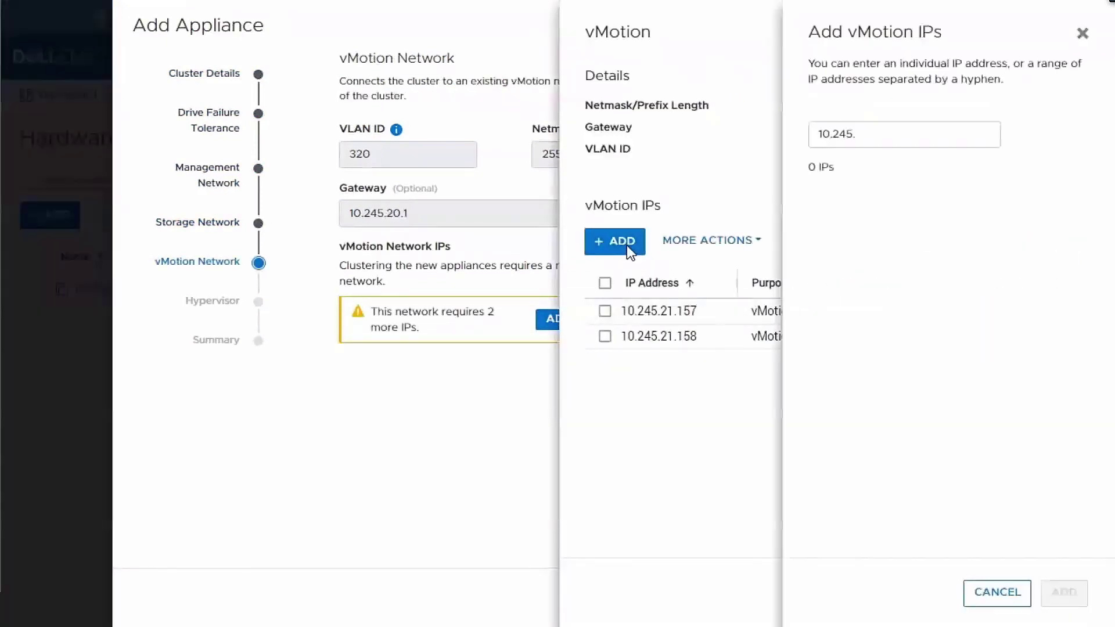
pyautogui.click(878, 140)
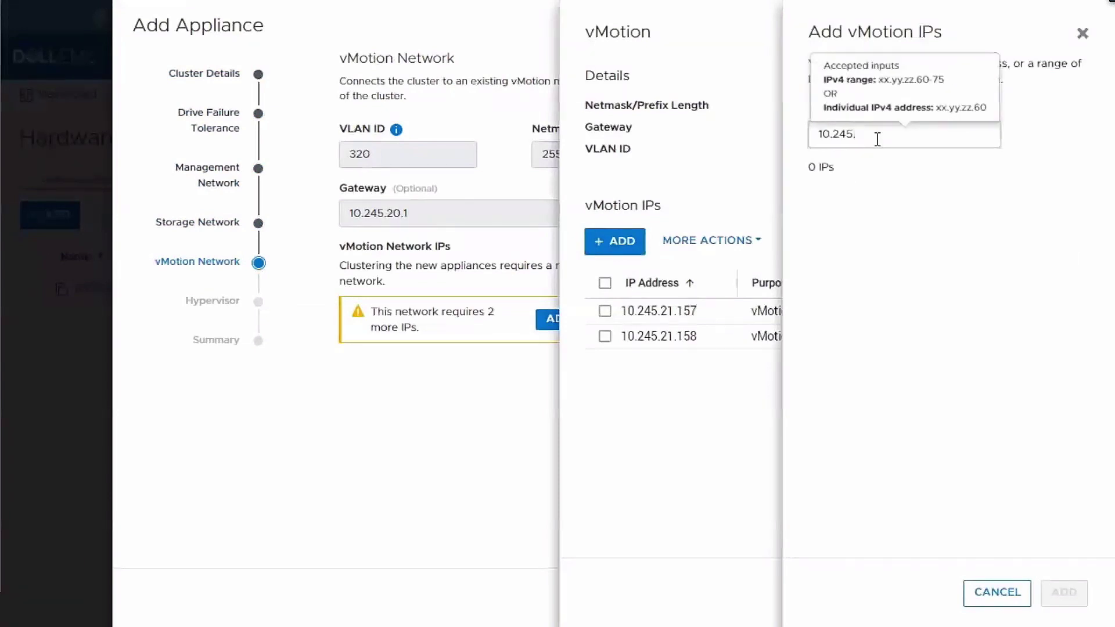
pyautogui.write('23.29-30')
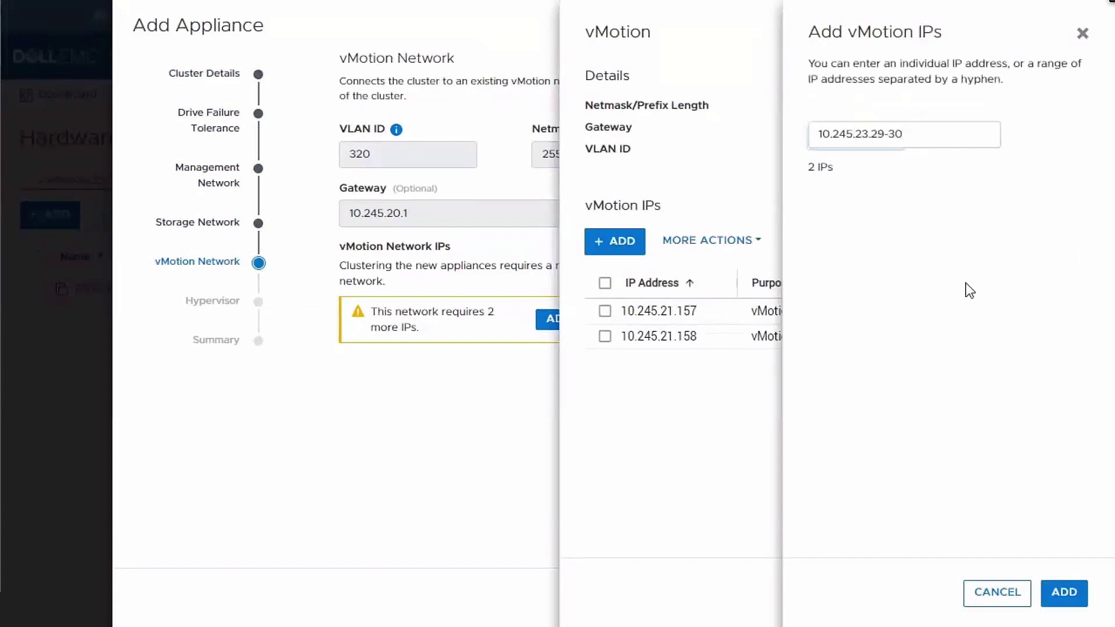
pyautogui.click(1065, 593)
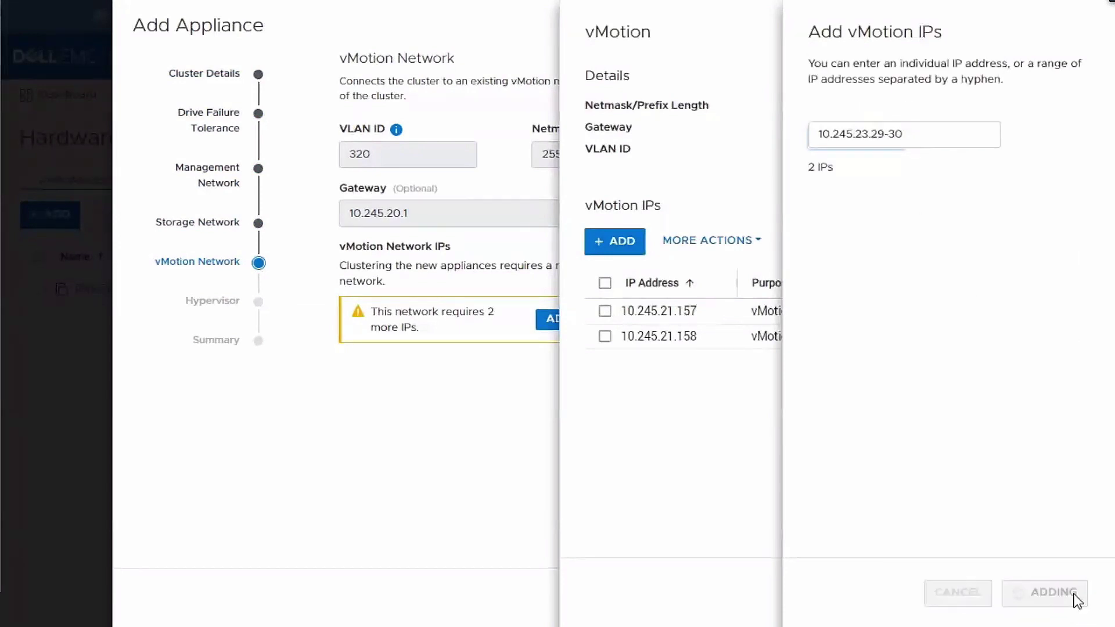
pyautogui.click(1075, 602)
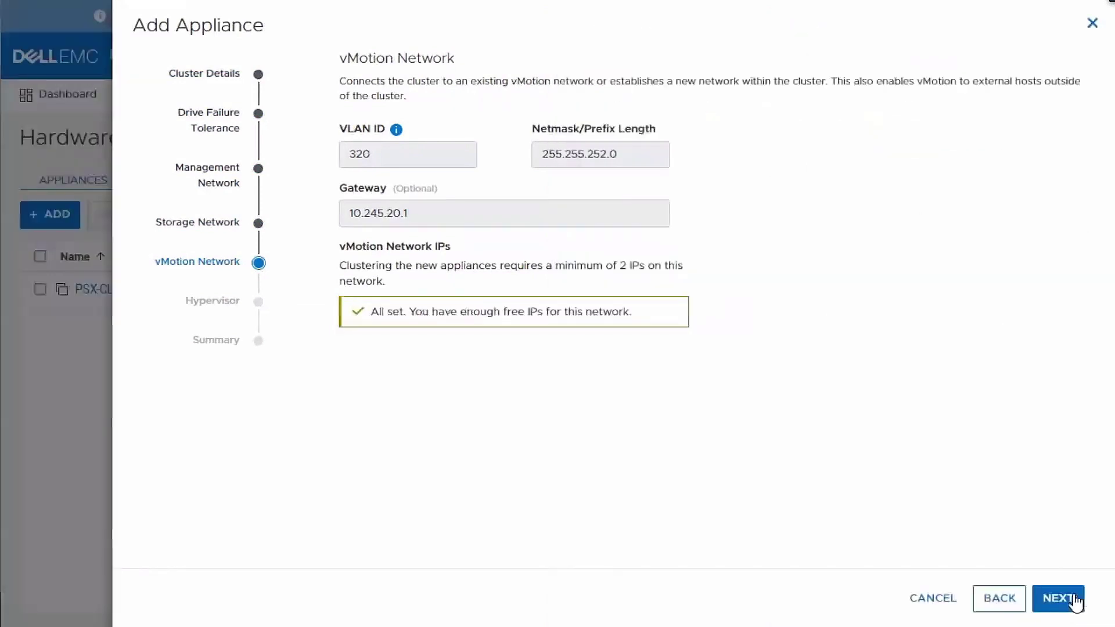
pyautogui.click(1075, 603)
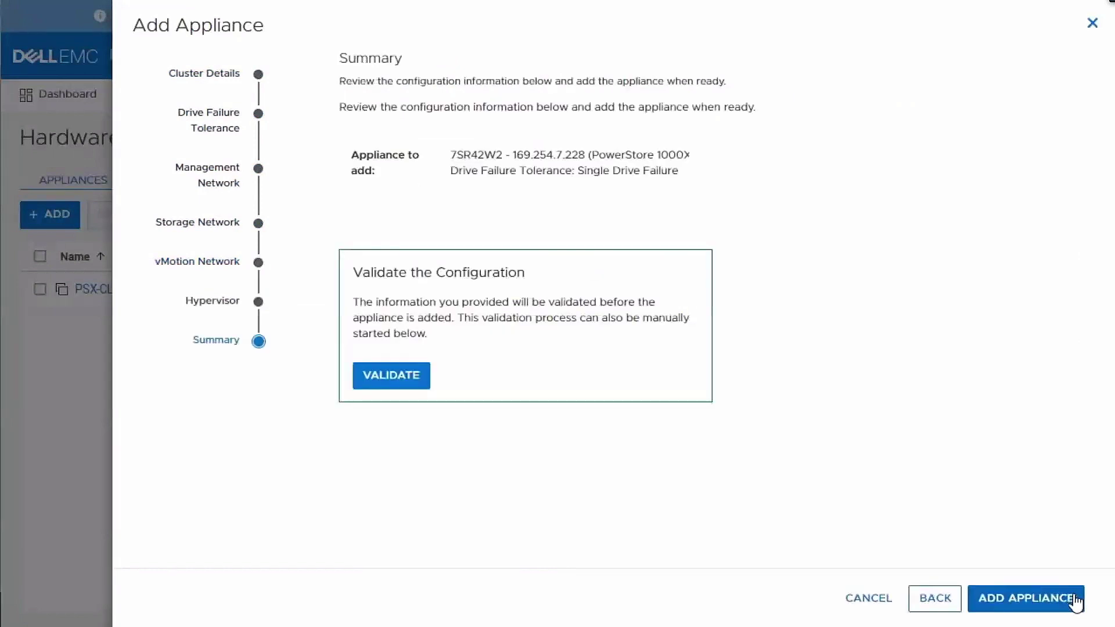
# - Validate the configuration, review the MTU mismatch warning, and add the appliance to the cluster
pyautogui.click(390, 383)
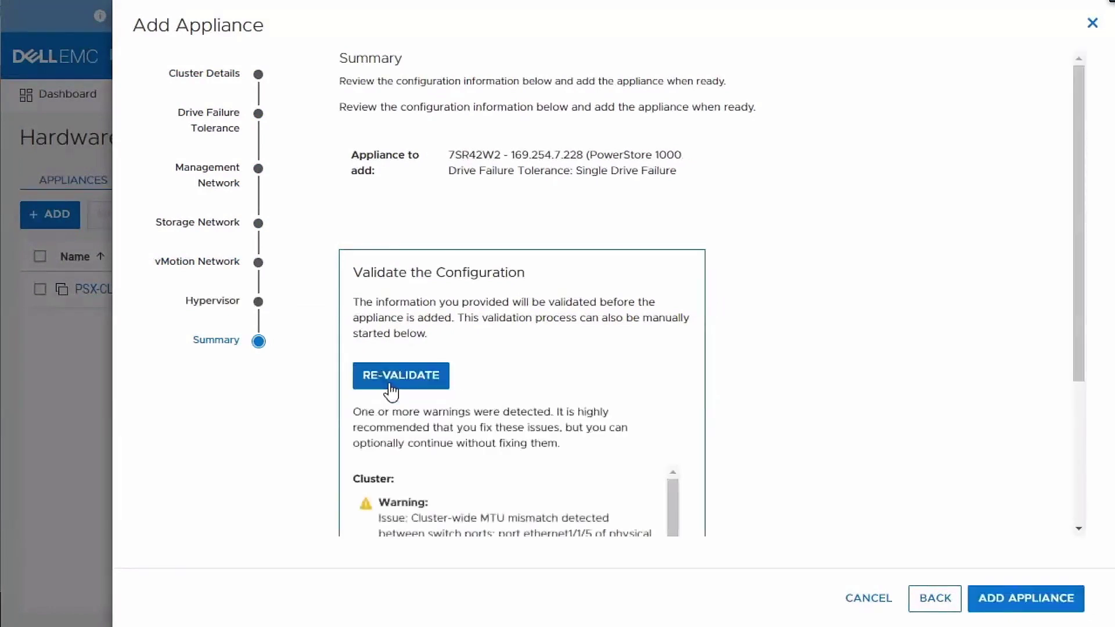
pyautogui.moveTo(1078, 331); pyautogui.dragTo(1078, 483)
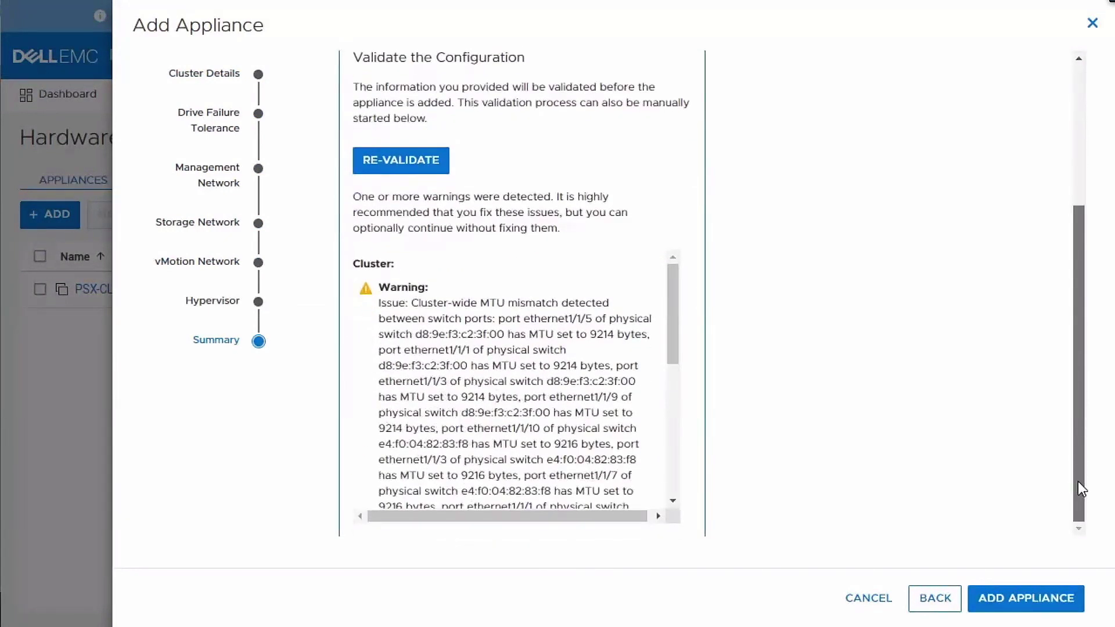
pyautogui.moveTo(1078, 482); pyautogui.dragTo(1057, 288)
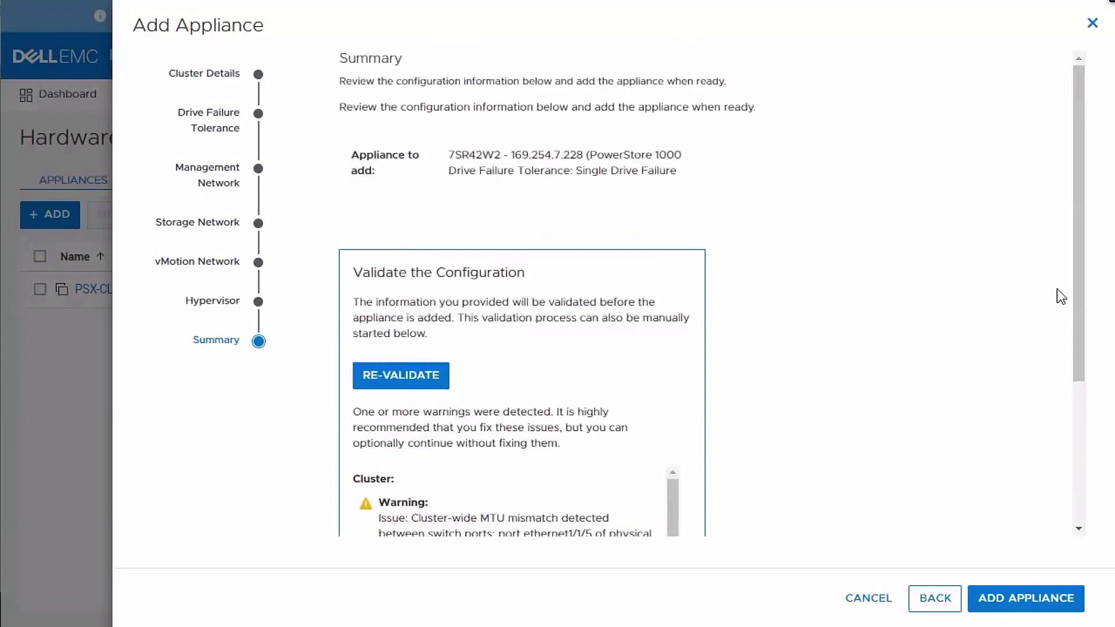
pyautogui.click(1051, 604)
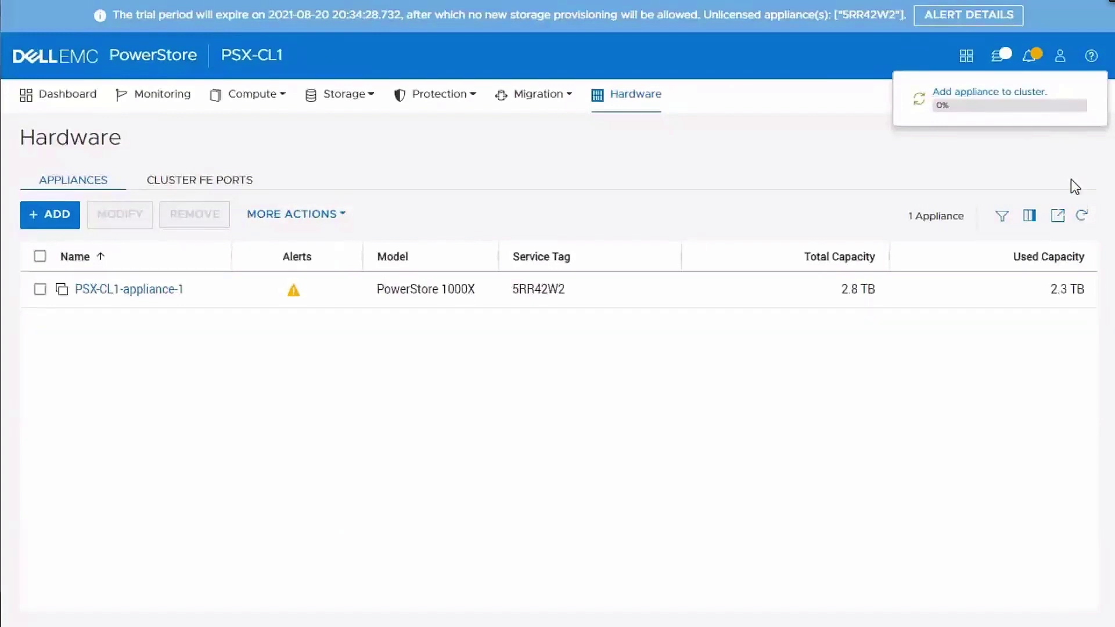
# - Check the add-appliance job details and dashboard performance, then return to the Hardware appliance list
pyautogui.click(1028, 93)
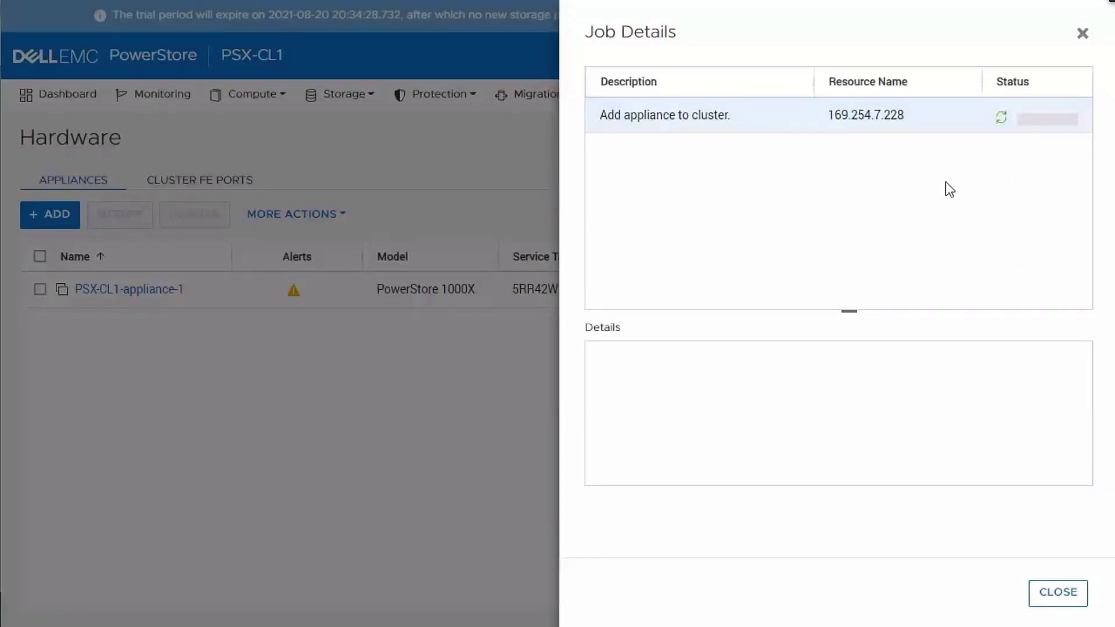
pyautogui.click(1059, 594)
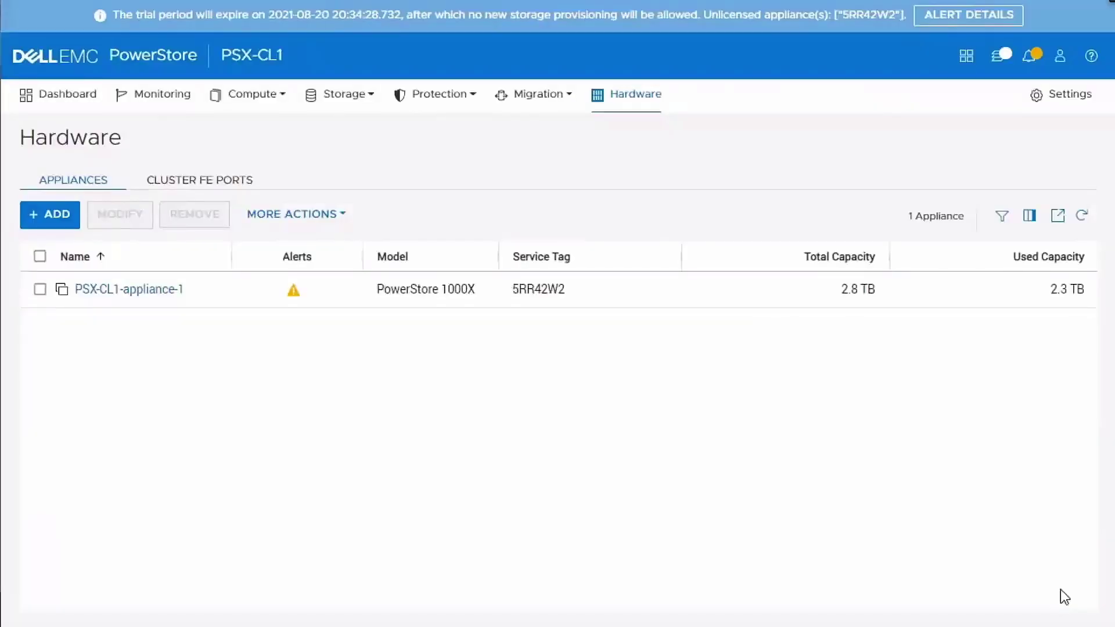
pyautogui.click(55, 96)
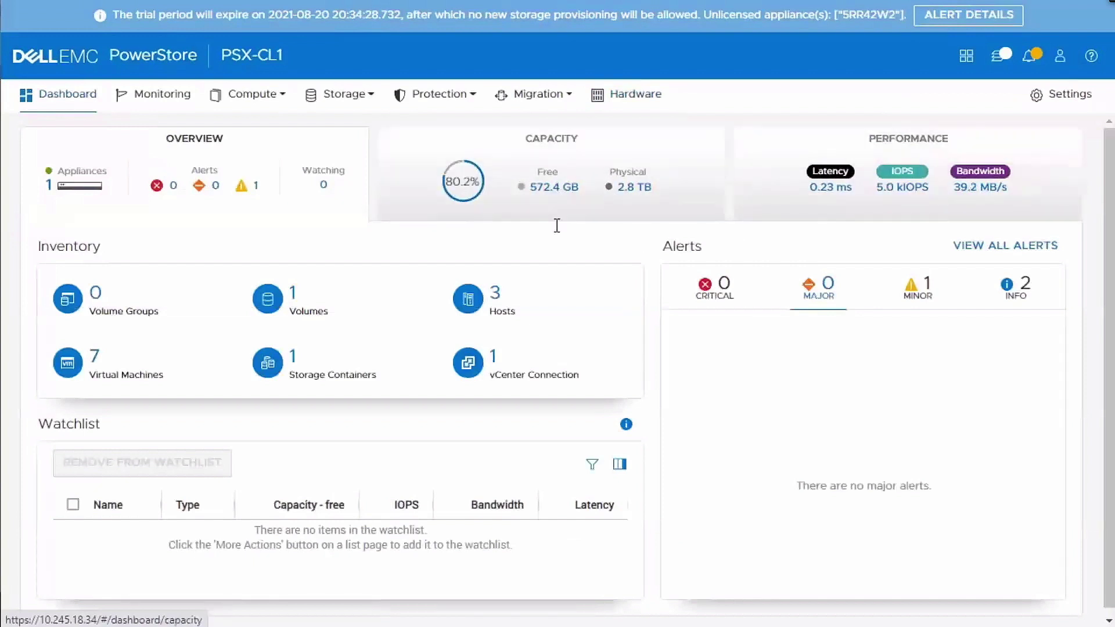
pyautogui.click(898, 225)
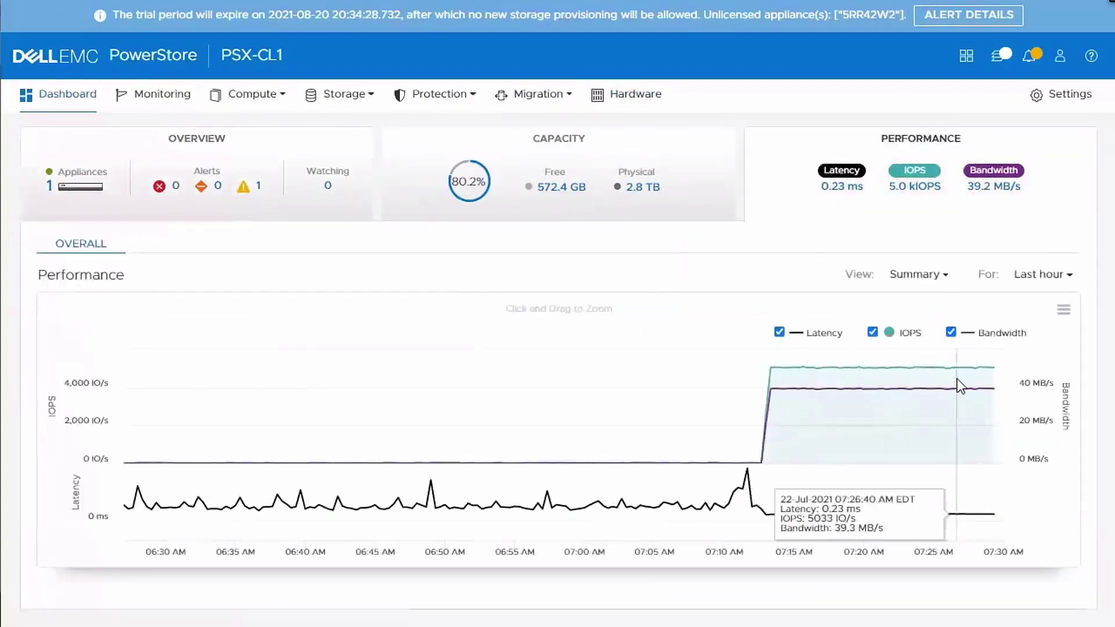
pyautogui.click(635, 91)
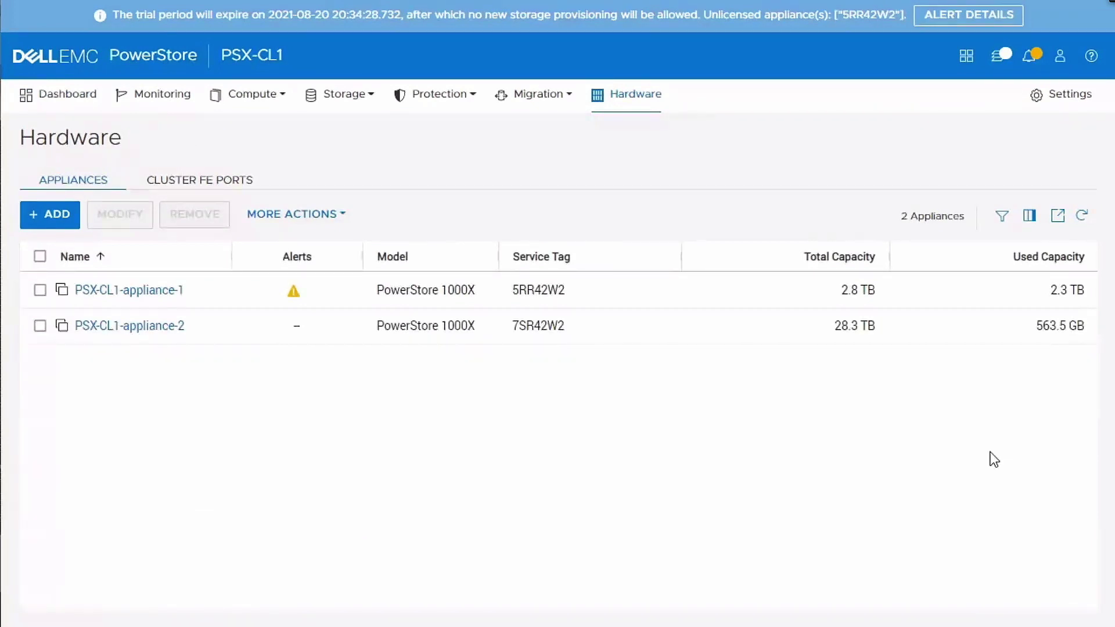
# - Review the dashboard capacity details (31.1 TB physical, 28.3 TB free), then return to Overview
pyautogui.click(62, 93)
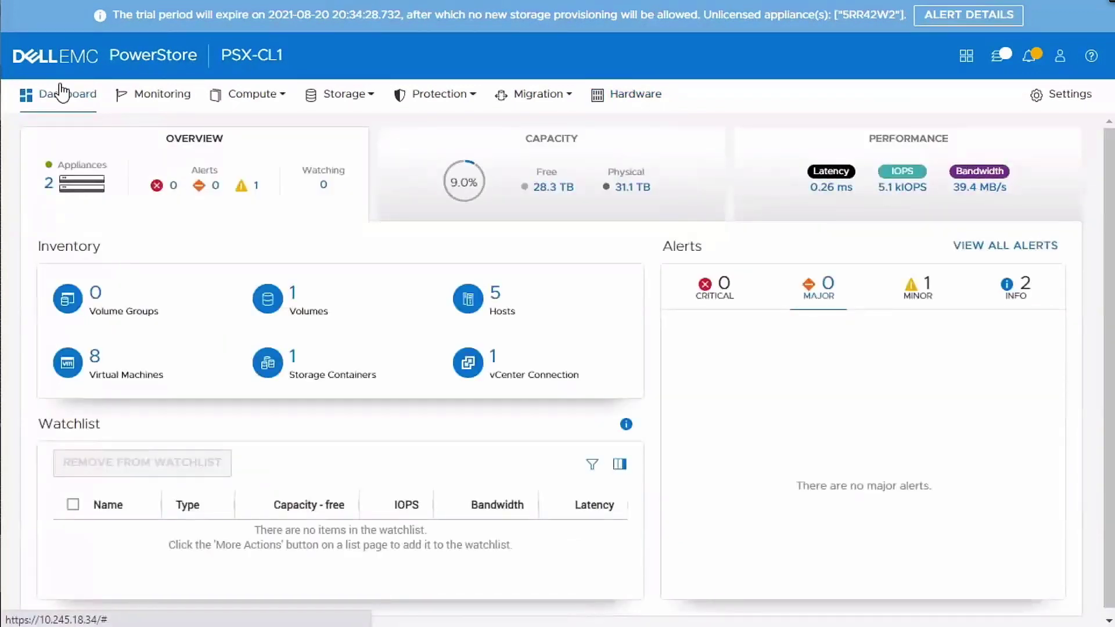
pyautogui.click(459, 144)
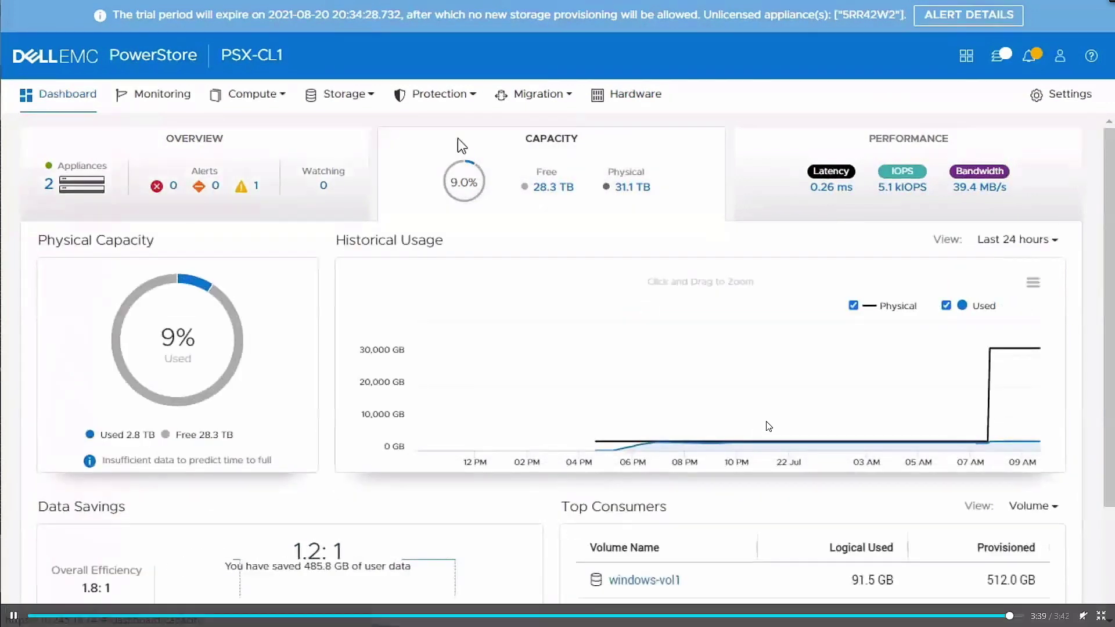
pyautogui.click(14, 616)
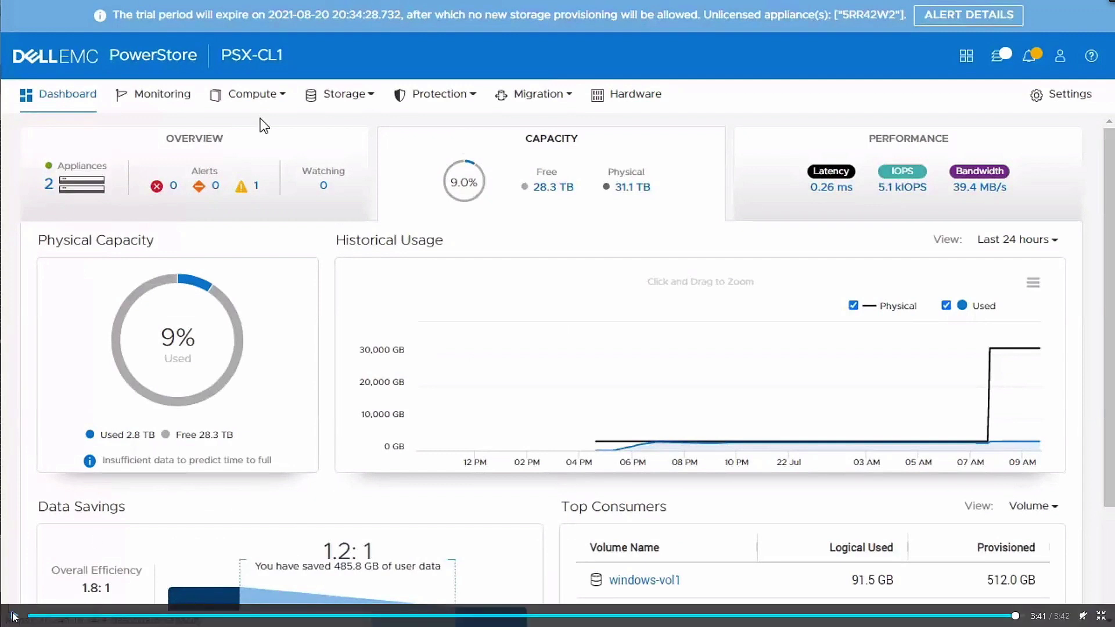
pyautogui.click(239, 140)
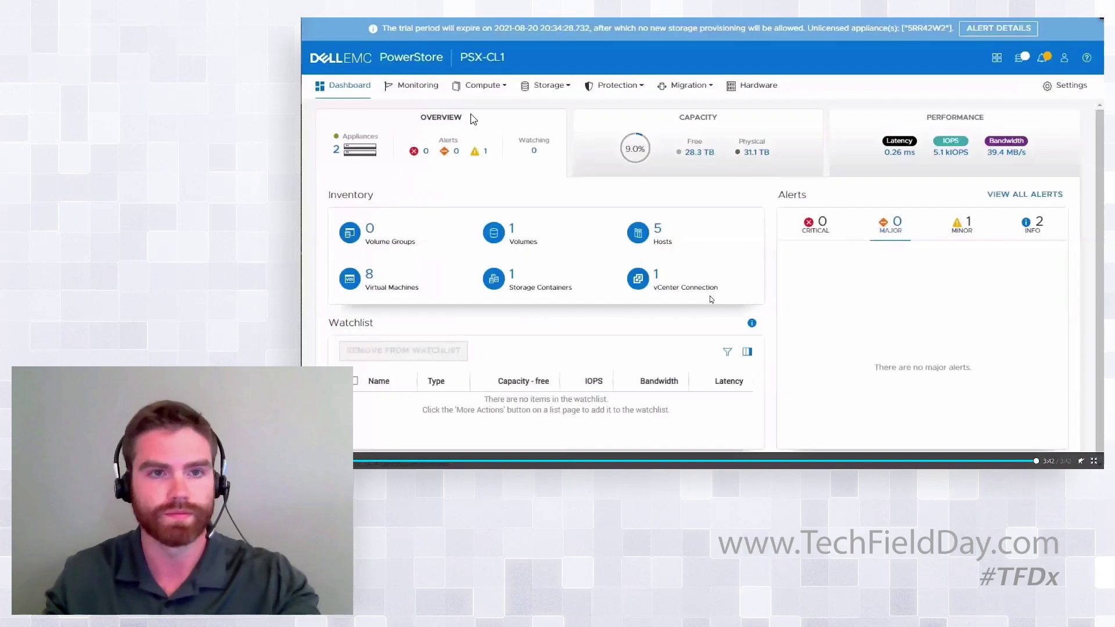
# - Switch to the PSX-ImportDemo recording and play it full screen
pyautogui.press('Escape')
pyautogui.hotkey('ctrl', 'Tab')
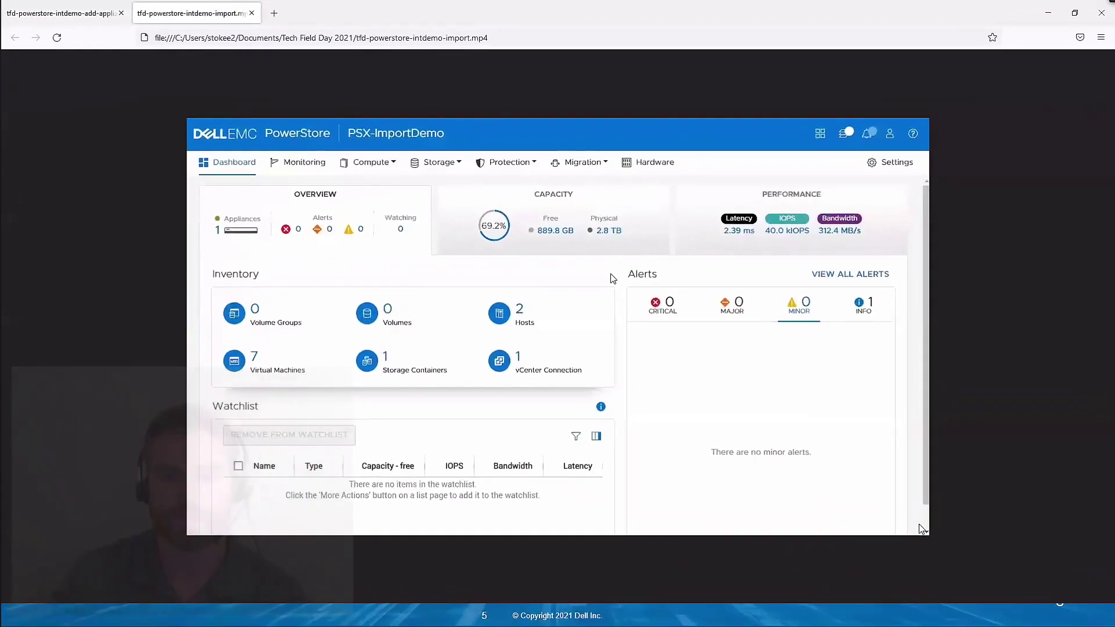
pyautogui.click(916, 527)
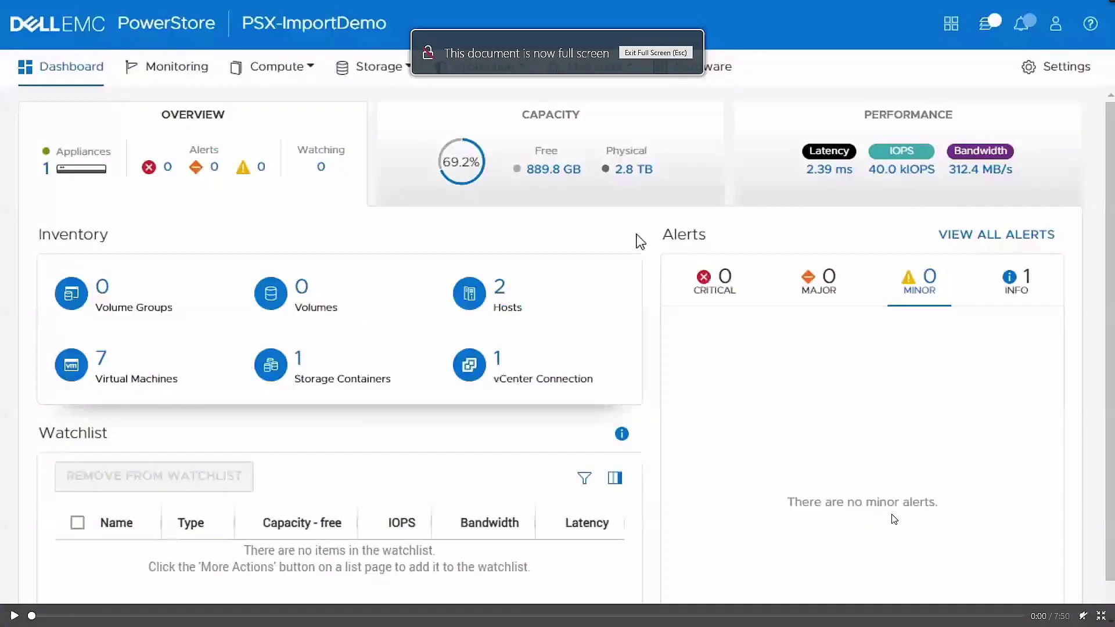
pyautogui.press('space')
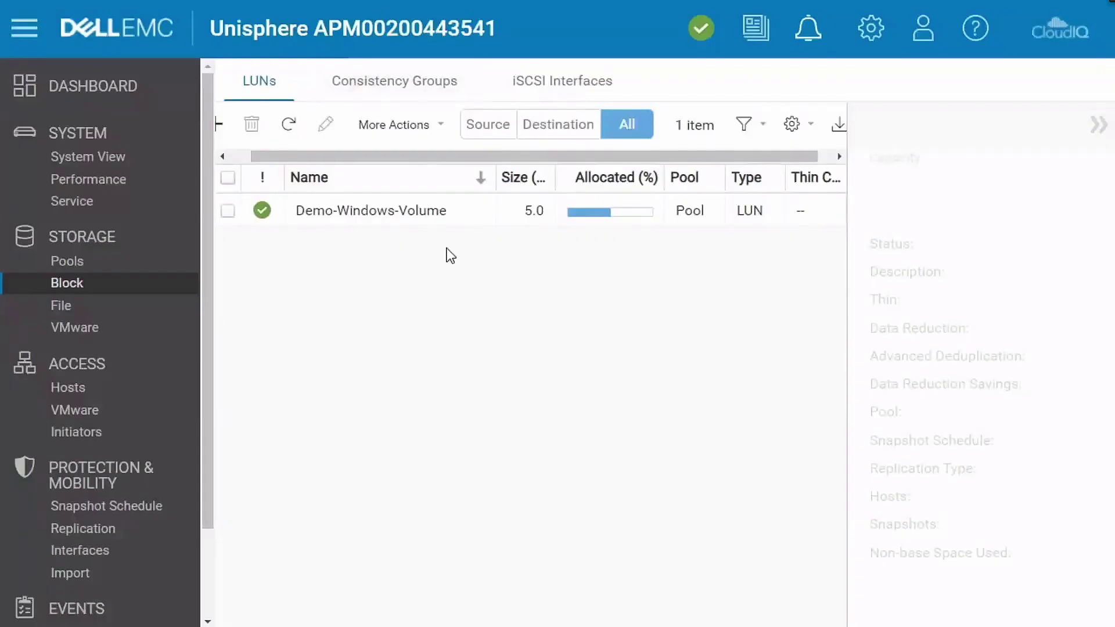
# - Open Demo-Windows-Volume's properties on the Host Access tab
pyautogui.doubleClick(466, 214)
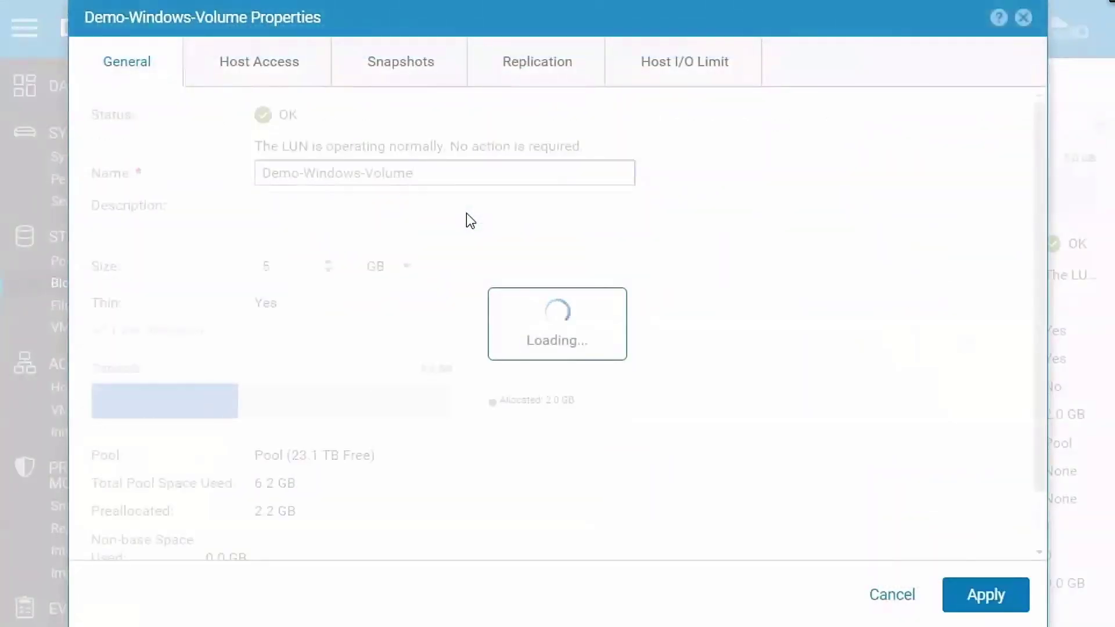
pyautogui.click(267, 73)
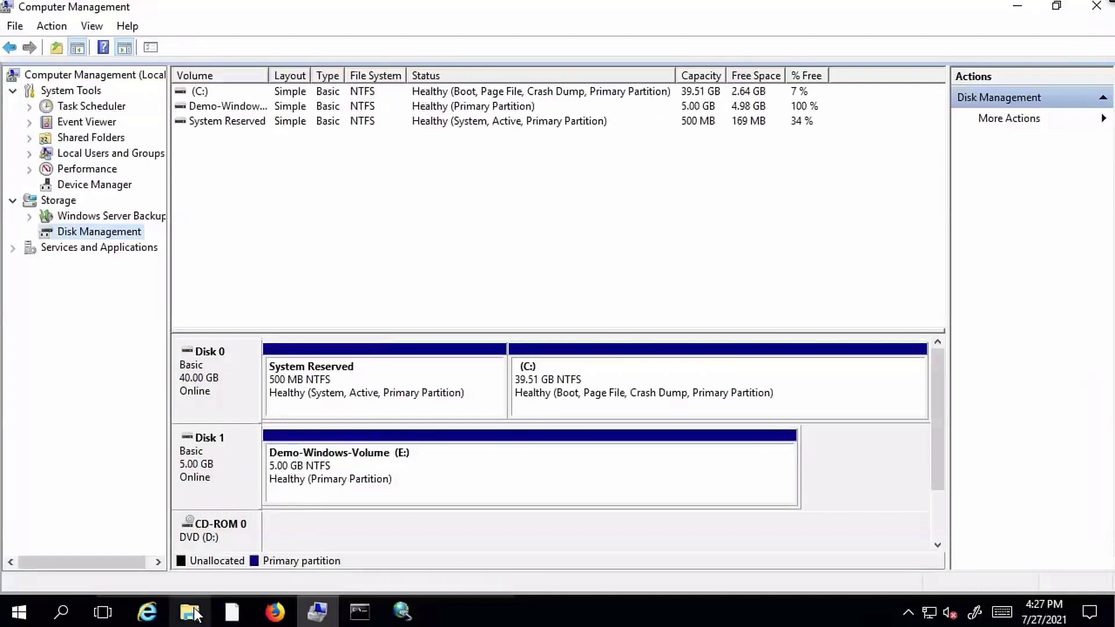
# - Check the E: drive, Computer Management and running vdbench workload, then close the volume properties
pyautogui.click(191, 612)
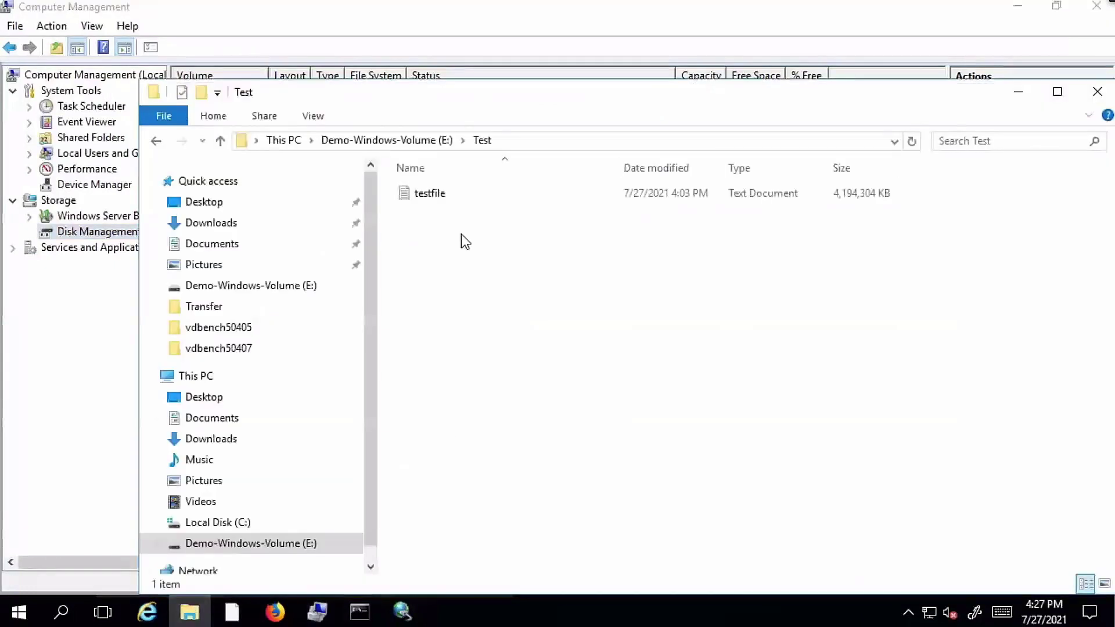
pyautogui.click(49, 497)
pyautogui.click(361, 612)
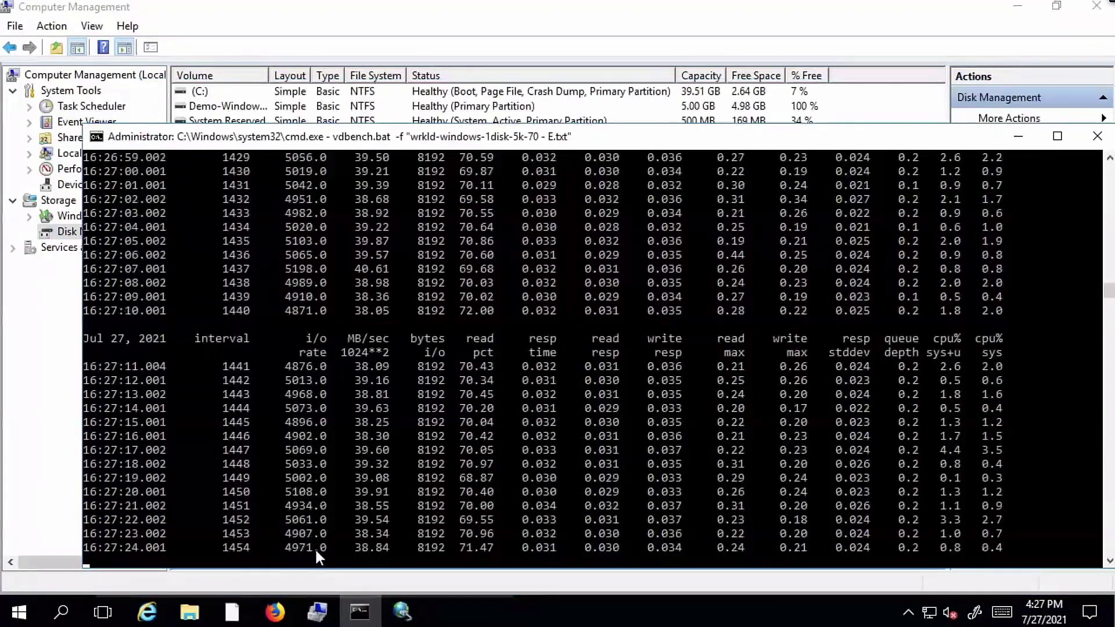
pyautogui.click(41, 471)
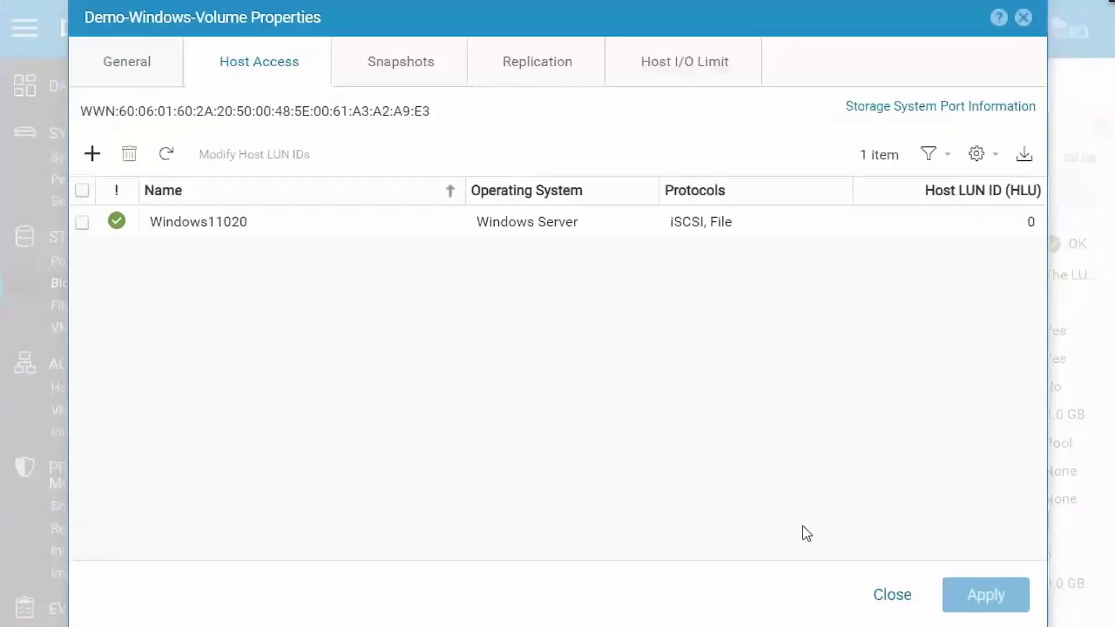
pyautogui.click(889, 597)
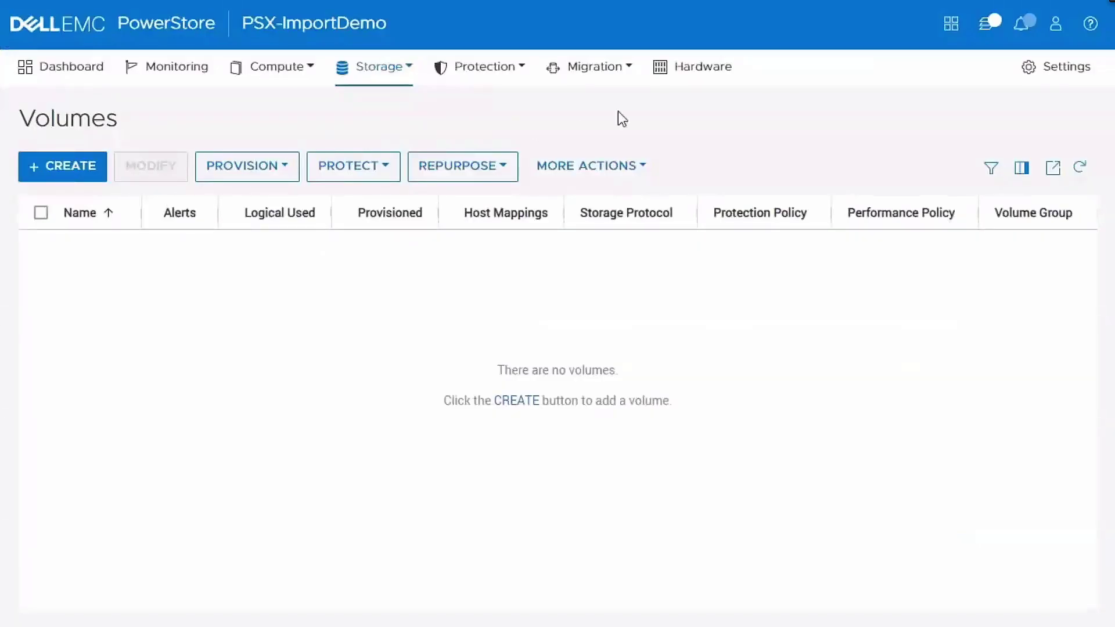
# - Start adding a Unity remote system with management IP 10.245.20.60 and iSCSI IP 10.245.20.61
pyautogui.click(608, 74)
pyautogui.click(653, 182)
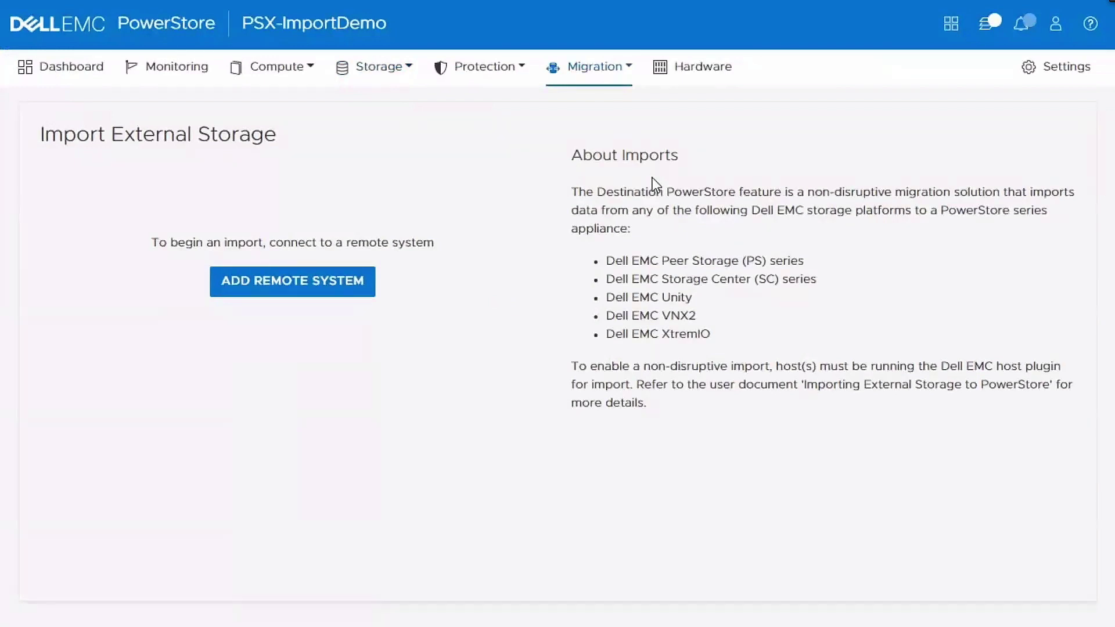
pyautogui.click(294, 288)
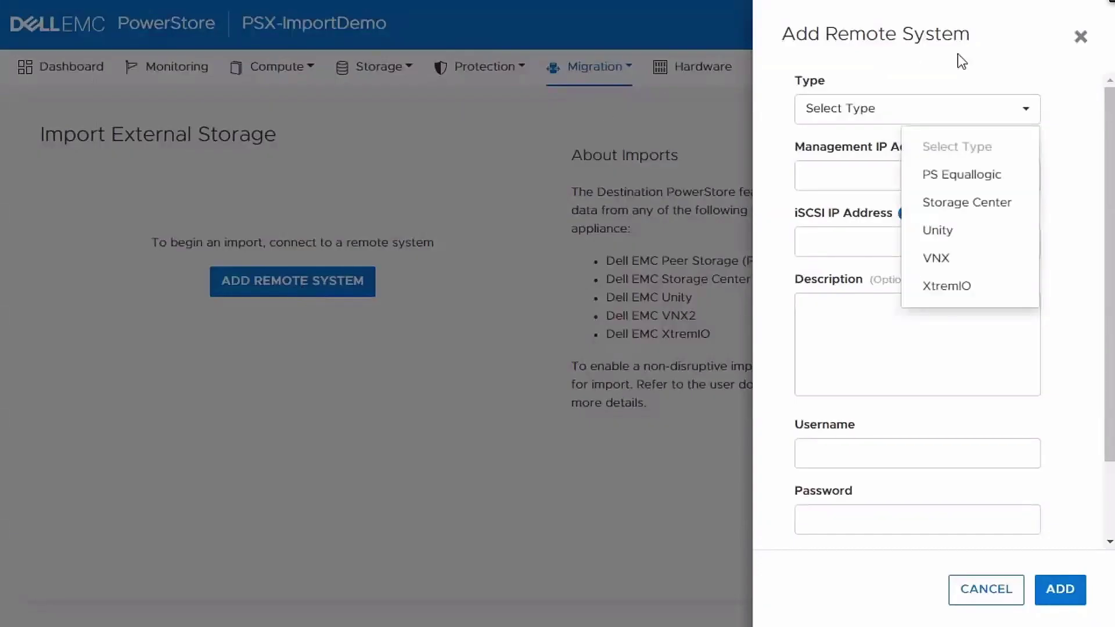
pyautogui.click(959, 234)
pyautogui.click(983, 175)
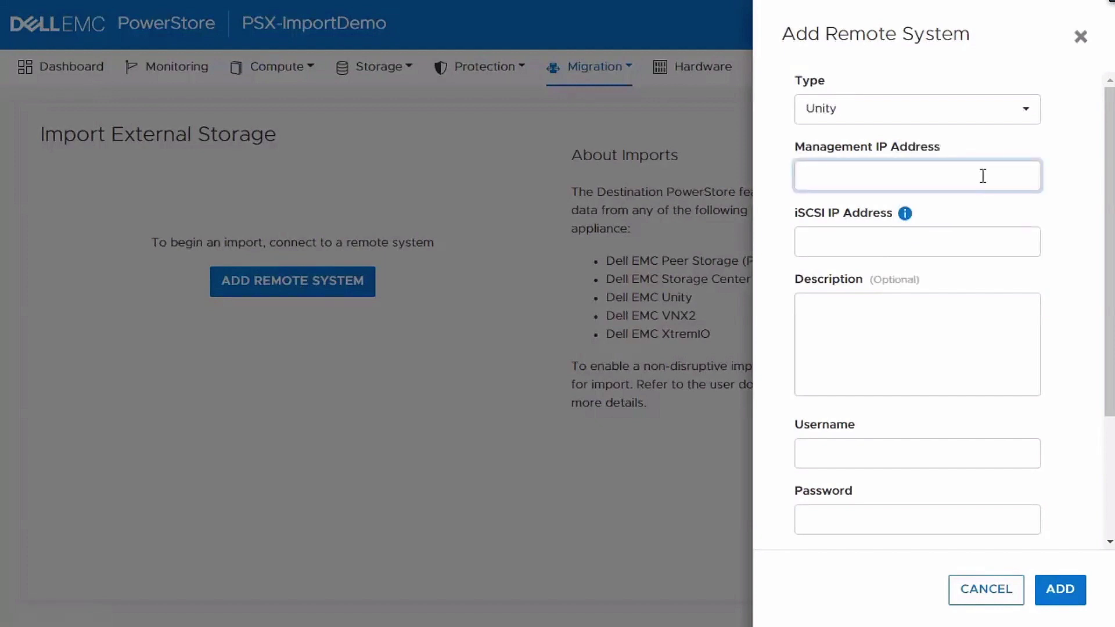
pyautogui.write('10.245.20.60')
pyautogui.click(1002, 241)
pyautogui.write('10.245.20.61')
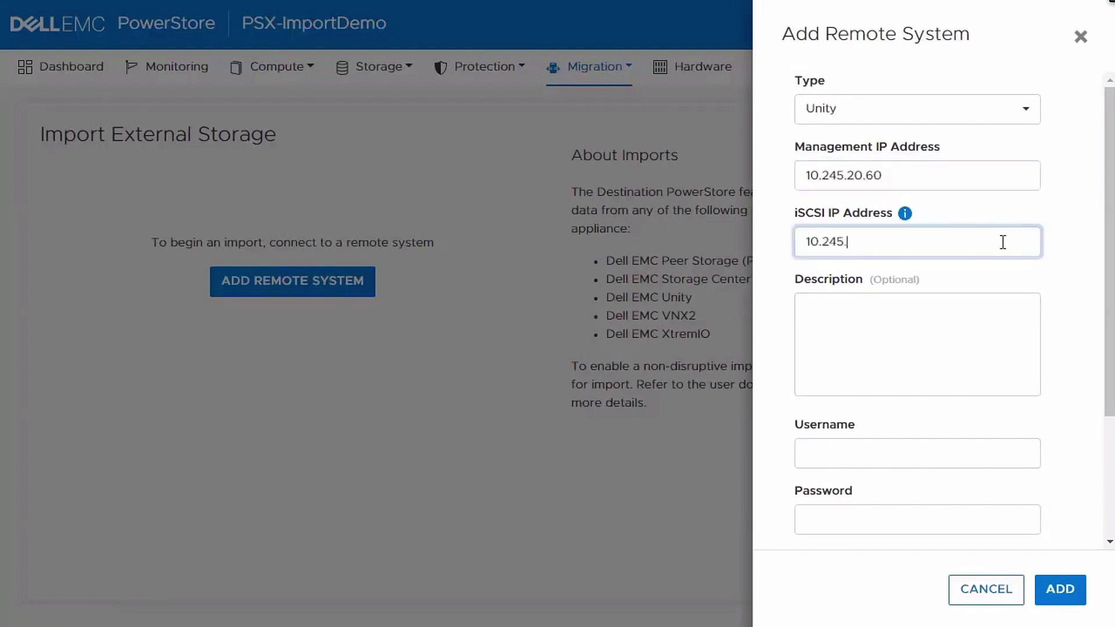
# - Enter the admin username and password, add and confirm the system, then fetch its volumes
pyautogui.click(1014, 460)
pyautogui.write('admin')
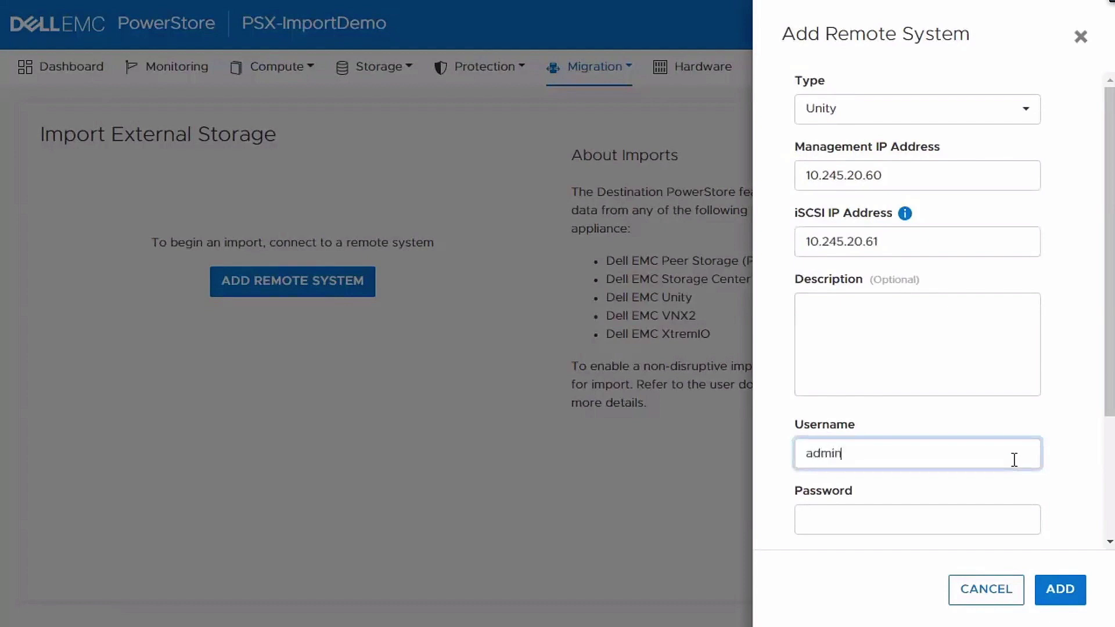
pyautogui.click(999, 514)
pyautogui.write('•••••••••')
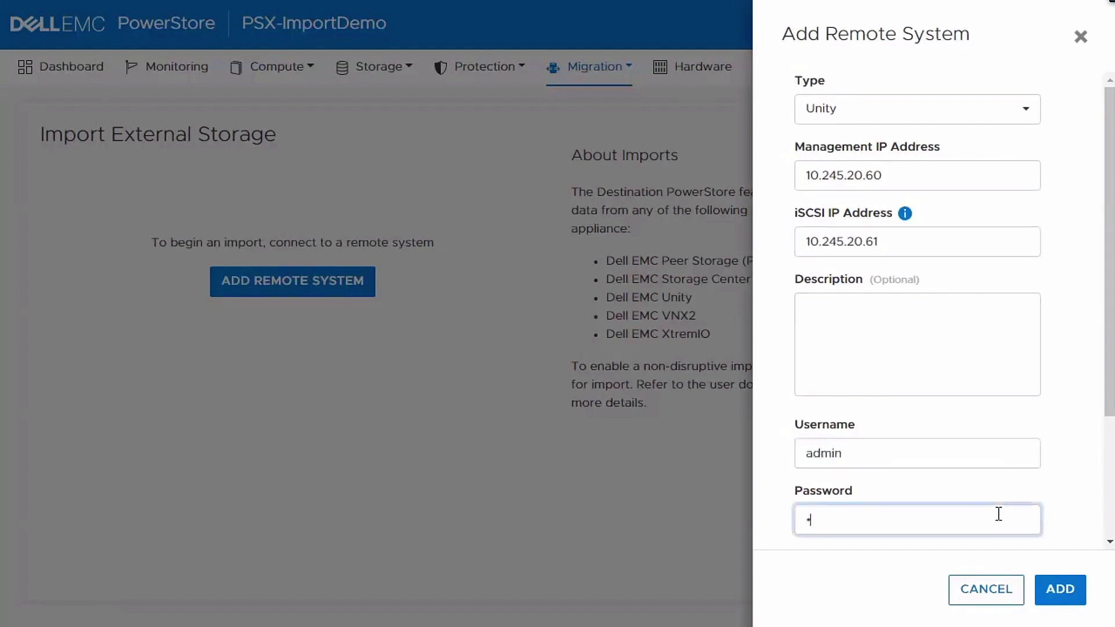
pyautogui.write('•••')
pyautogui.scroll(-3, 998, 514)
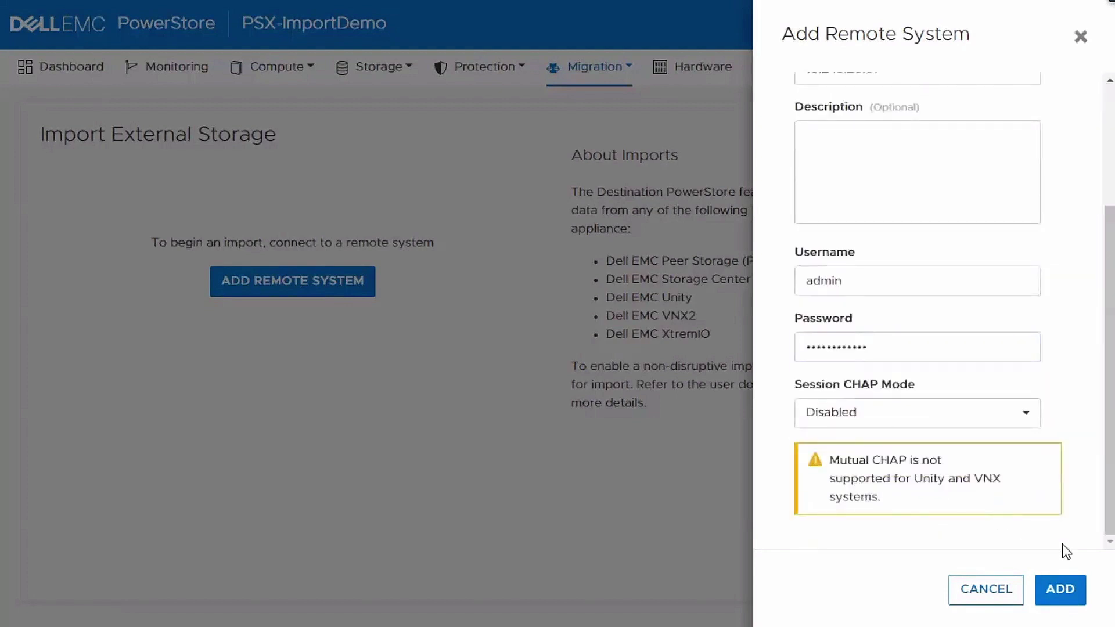
pyautogui.click(1065, 591)
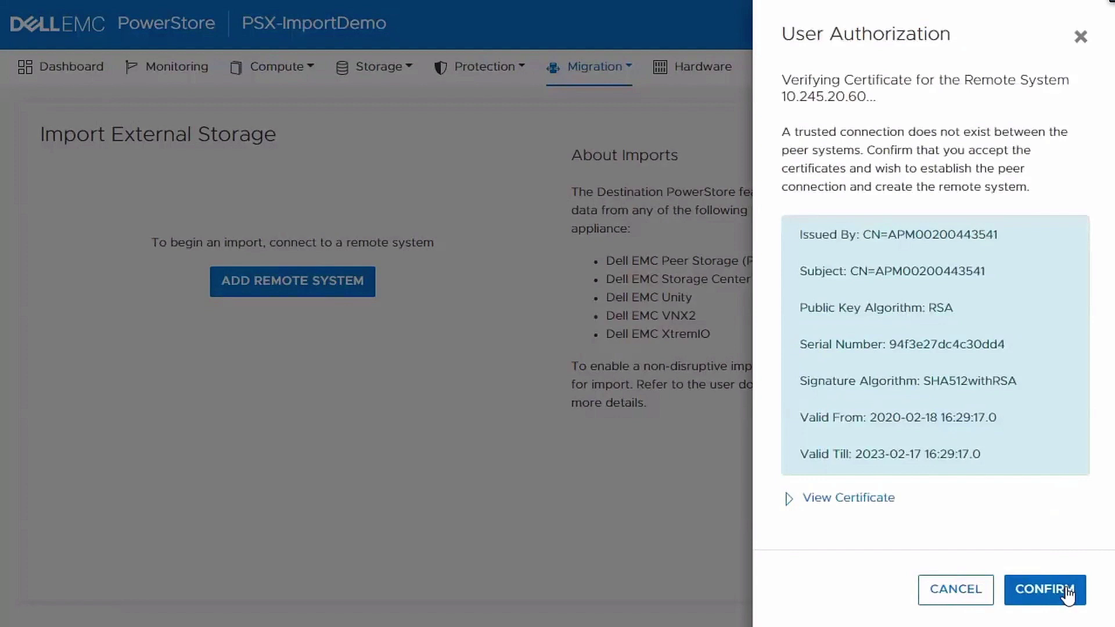
pyautogui.click(1067, 591)
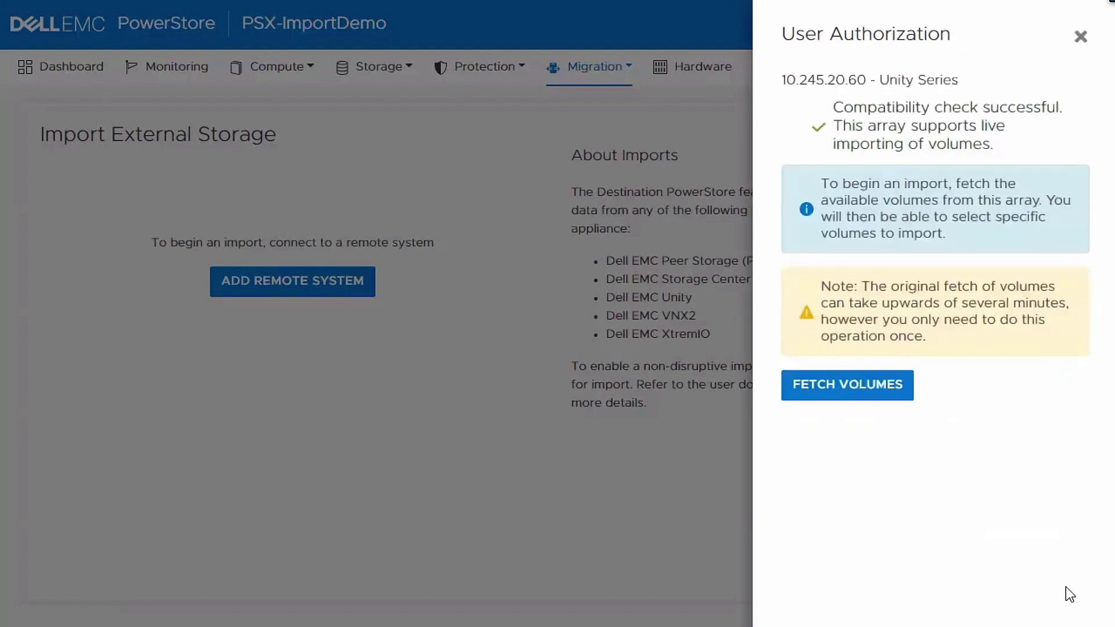
pyautogui.click(854, 393)
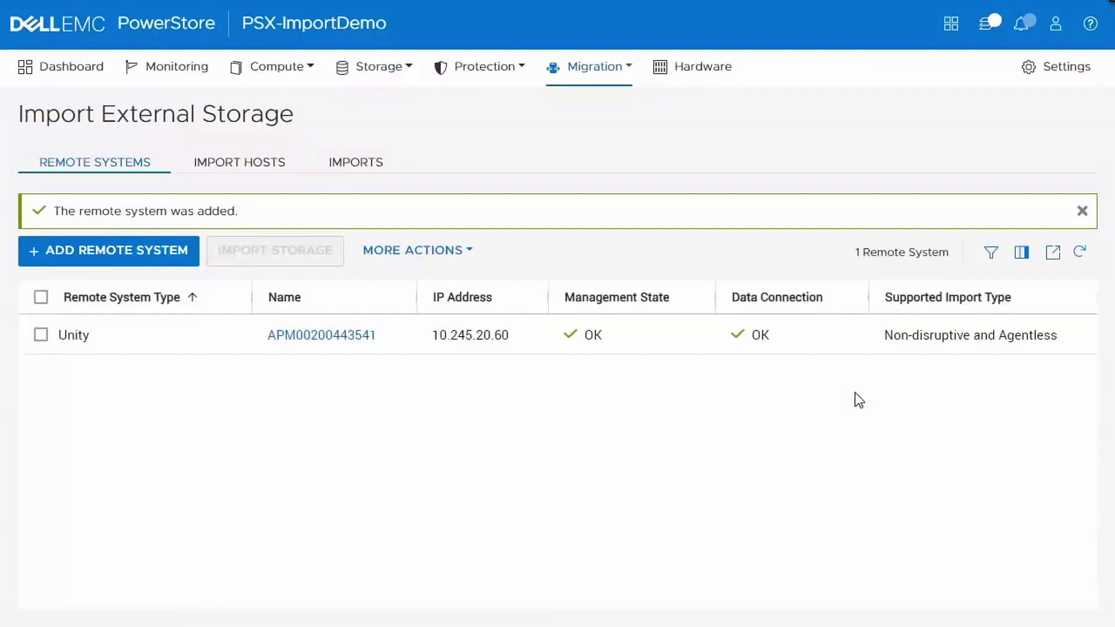
# - Begin adding a host named Windows11020 with Windows as its operating system
pyautogui.click(285, 67)
pyautogui.click(294, 111)
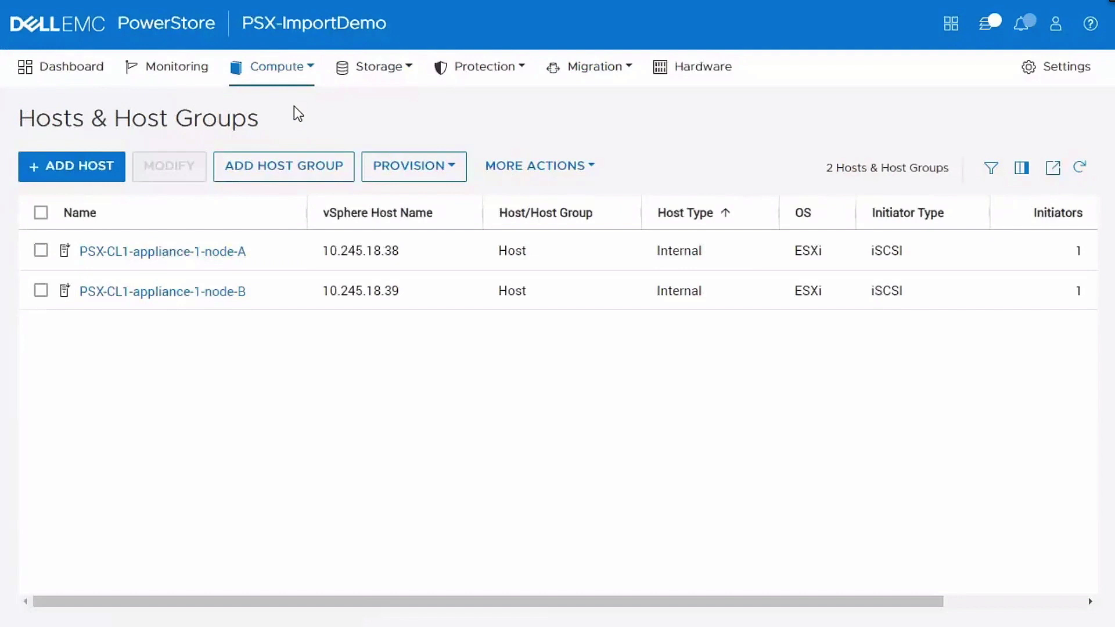
pyautogui.click(76, 175)
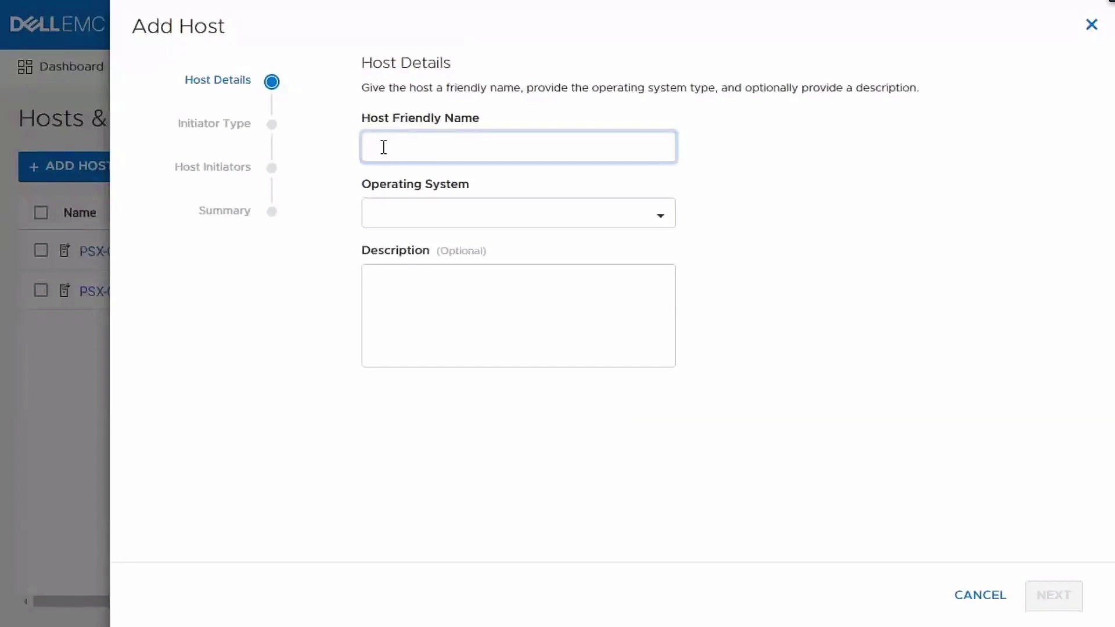
pyautogui.write('Windows11020')
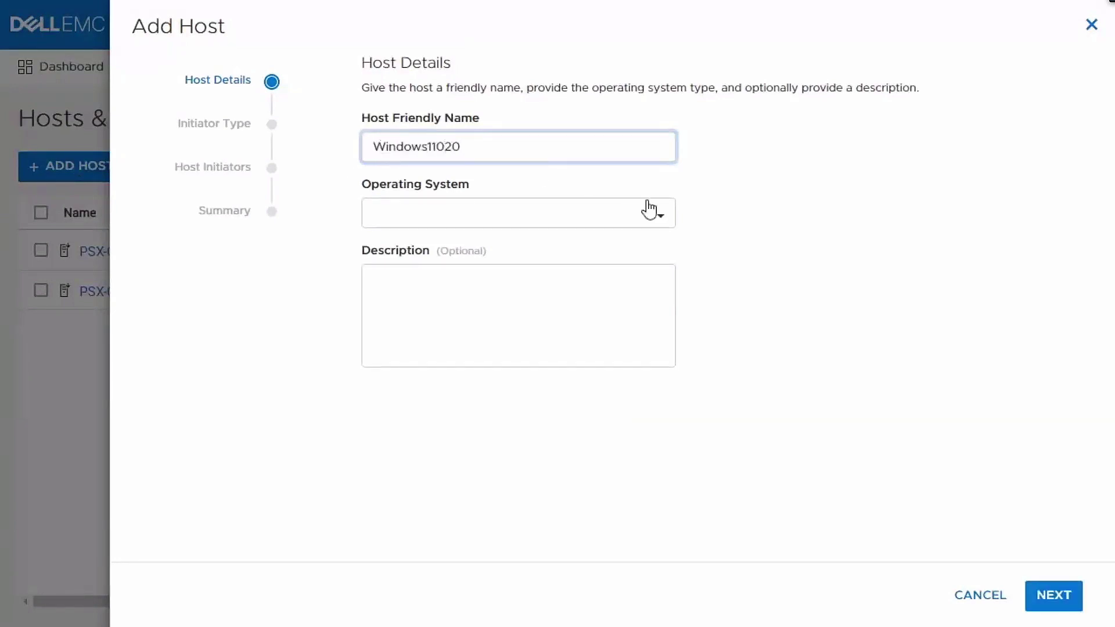
pyautogui.click(659, 223)
pyautogui.click(640, 250)
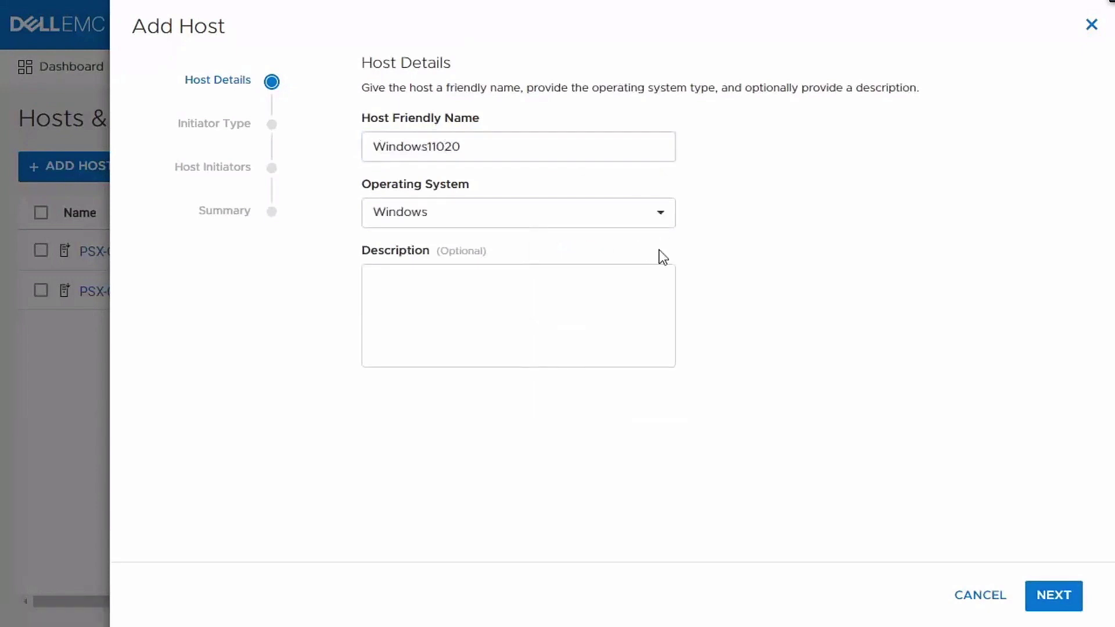
pyautogui.click(1041, 601)
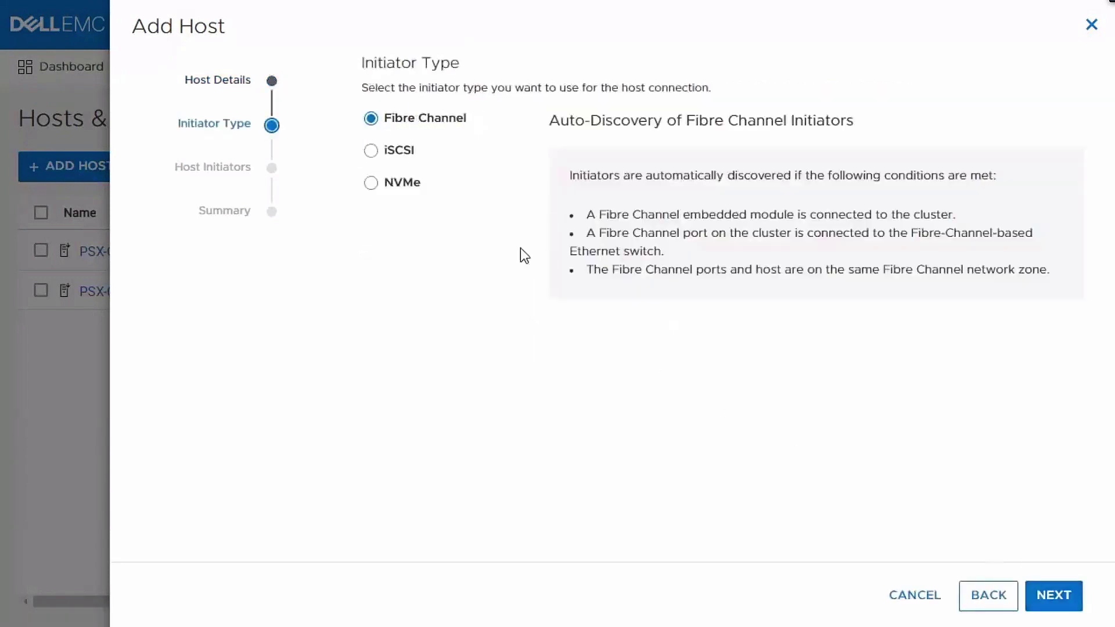
# - Choose iSCSI as the initiator type and copy the global discovery IP 10.245.8.23
pyautogui.click(396, 154)
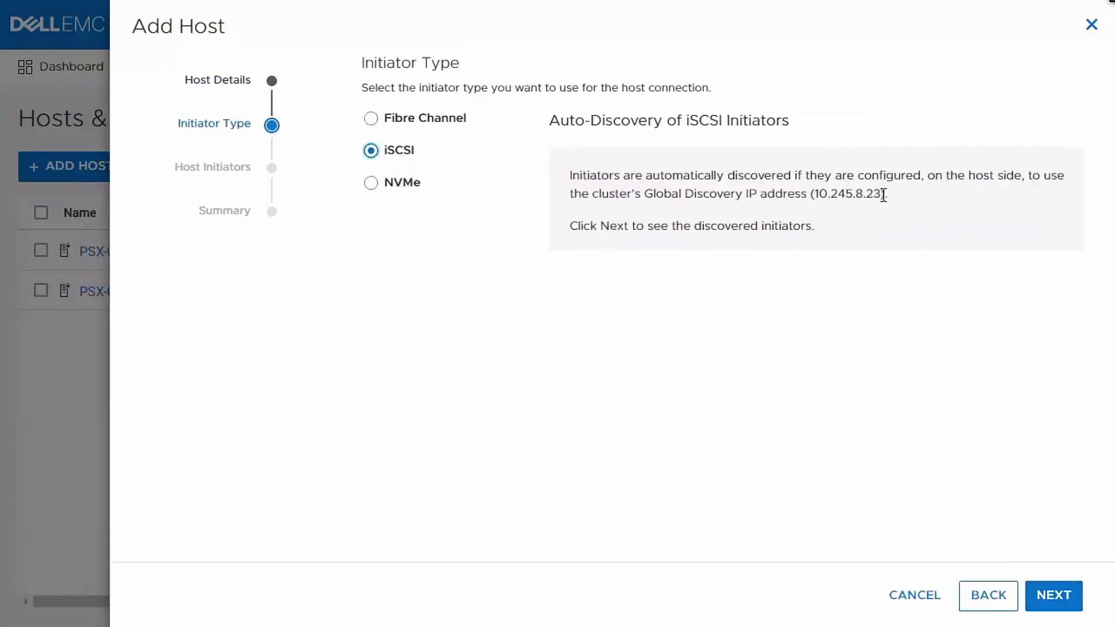
pyautogui.moveTo(881, 197); pyautogui.dragTo(814, 204)
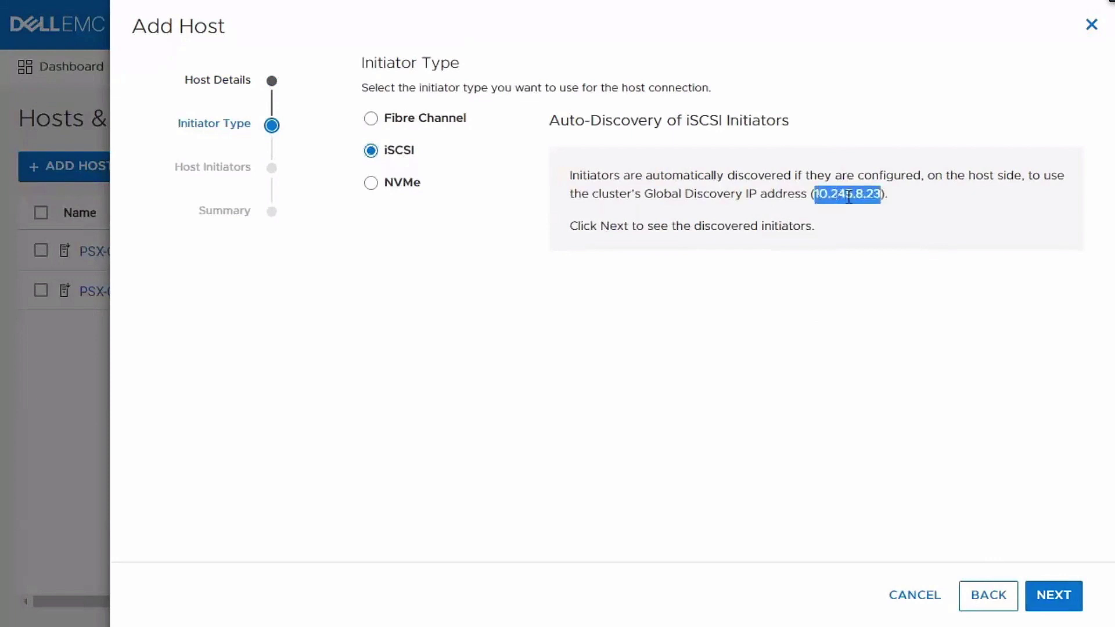
pyautogui.rightClick(862, 197)
pyautogui.click(881, 210)
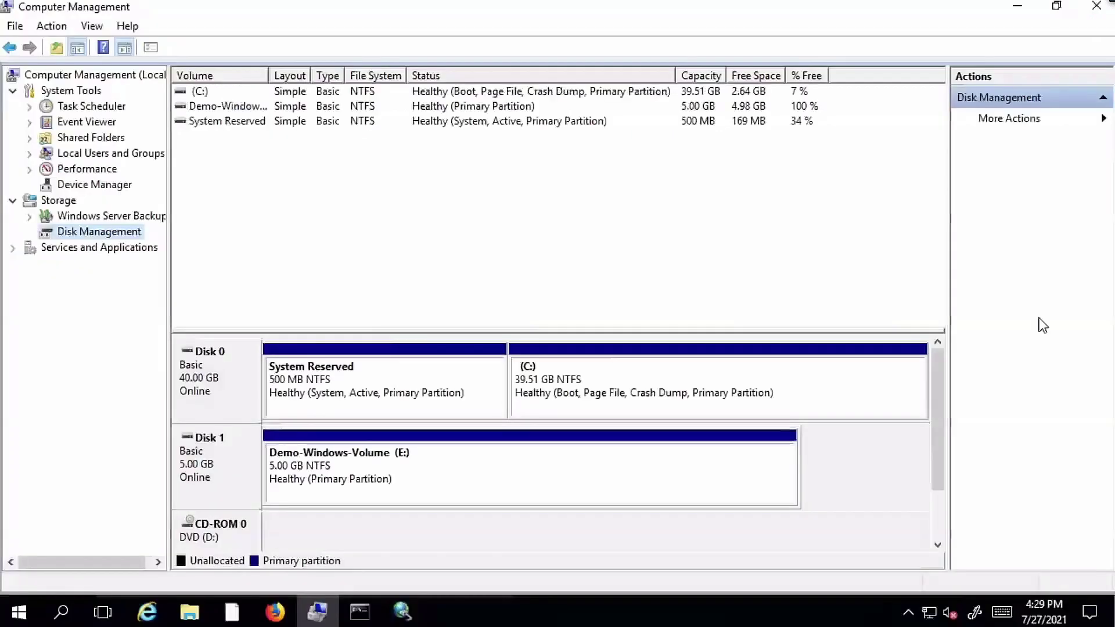
# - Quick-connect the iSCSI initiator to 10.245.8.23 and log in to both PowerStore targets
pyautogui.click(402, 611)
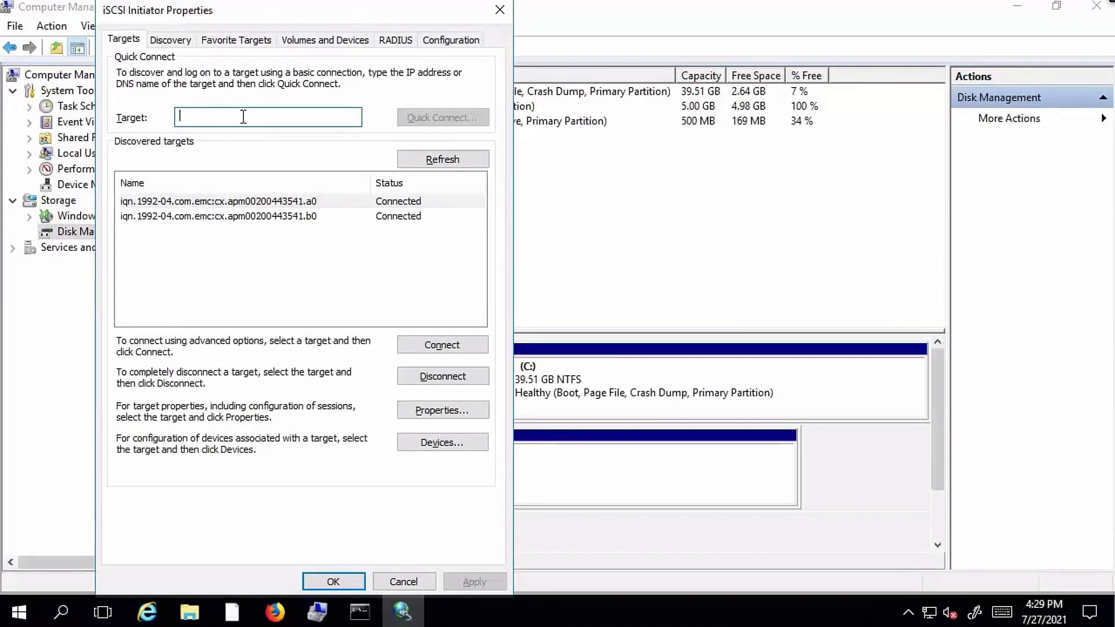
pyautogui.write('10.245.8.23')
pyautogui.click(437, 119)
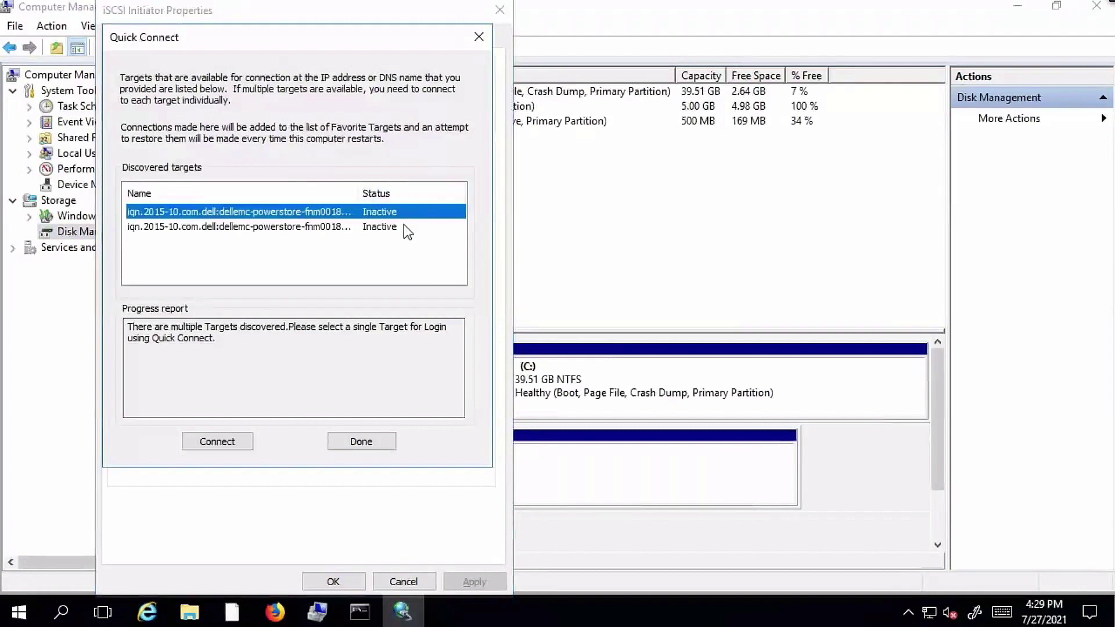
pyautogui.click(239, 448)
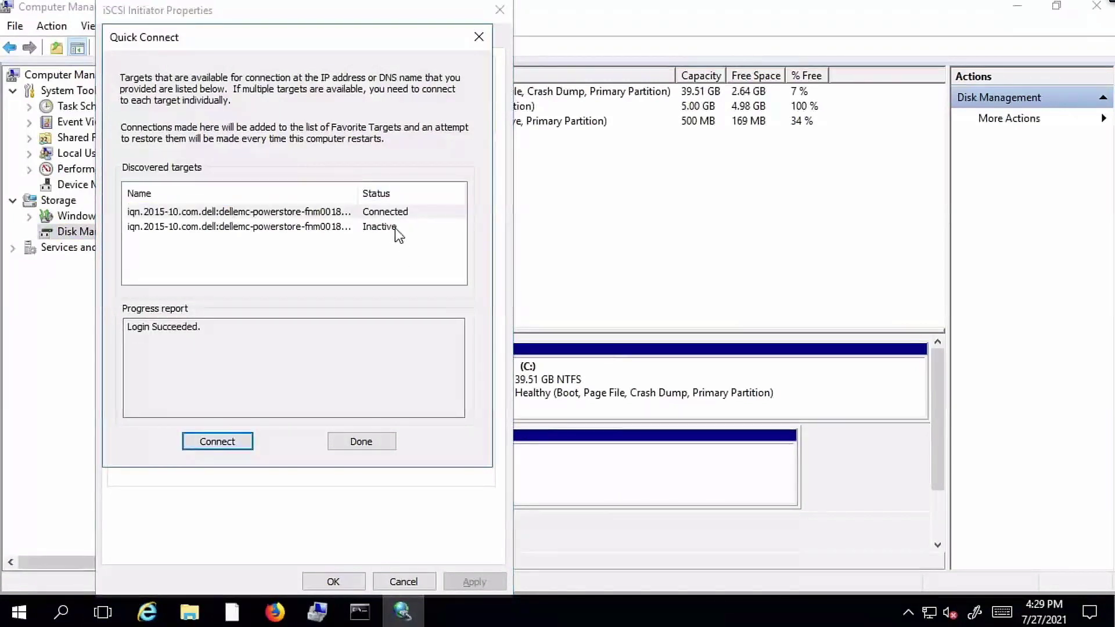
pyautogui.click(399, 234)
pyautogui.click(238, 450)
pyautogui.click(360, 444)
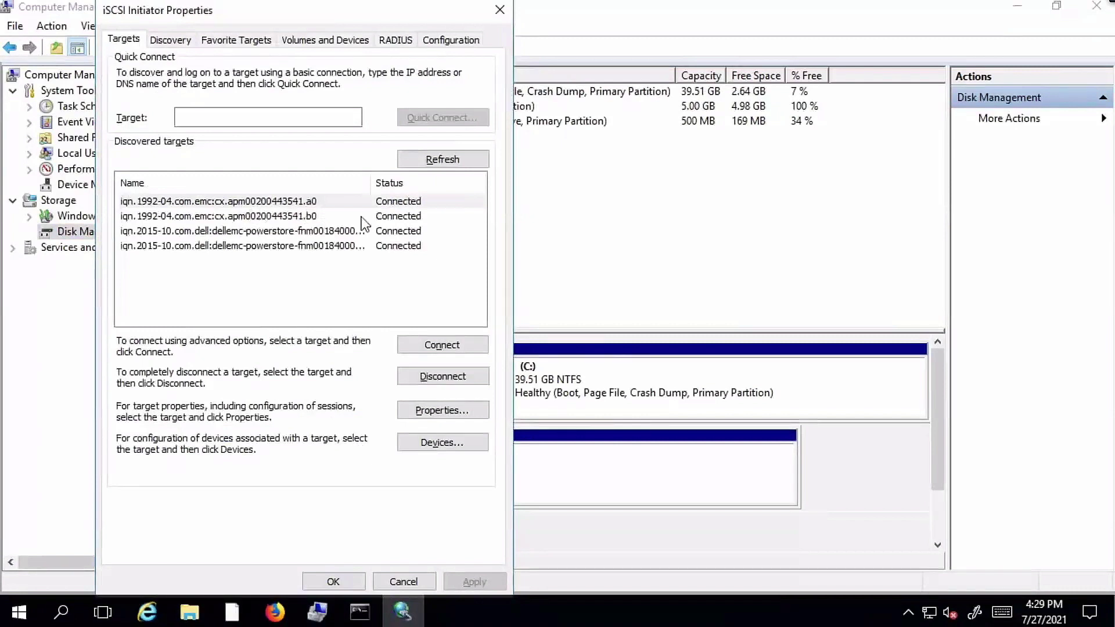
pyautogui.click(332, 583)
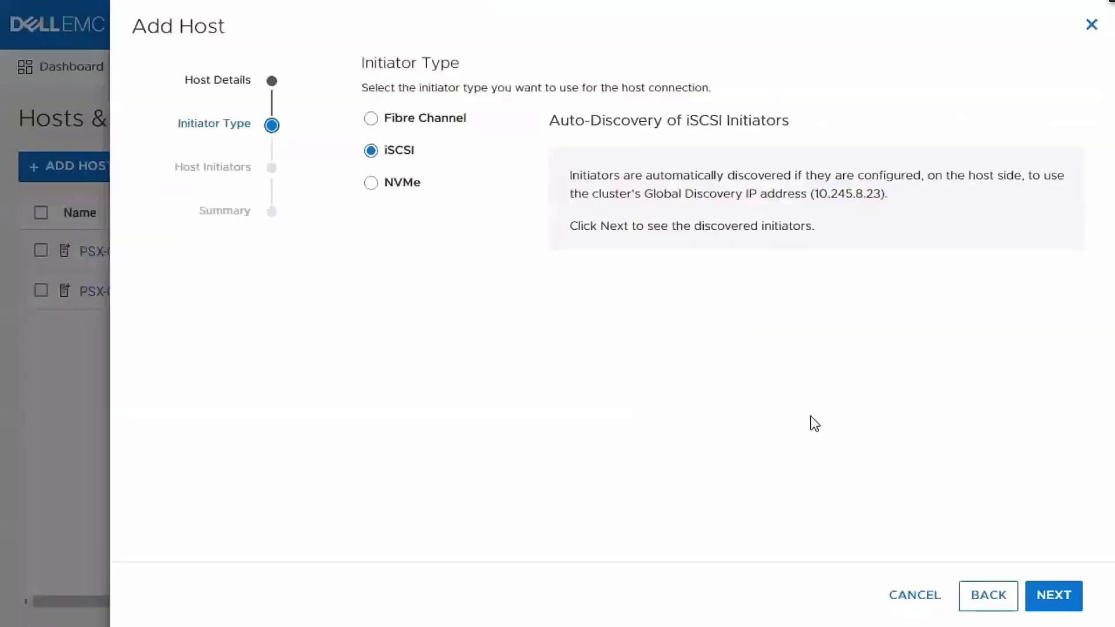
# - Add host Windows11020 using its auto-discovered iSCSI initiator
pyautogui.click(1040, 597)
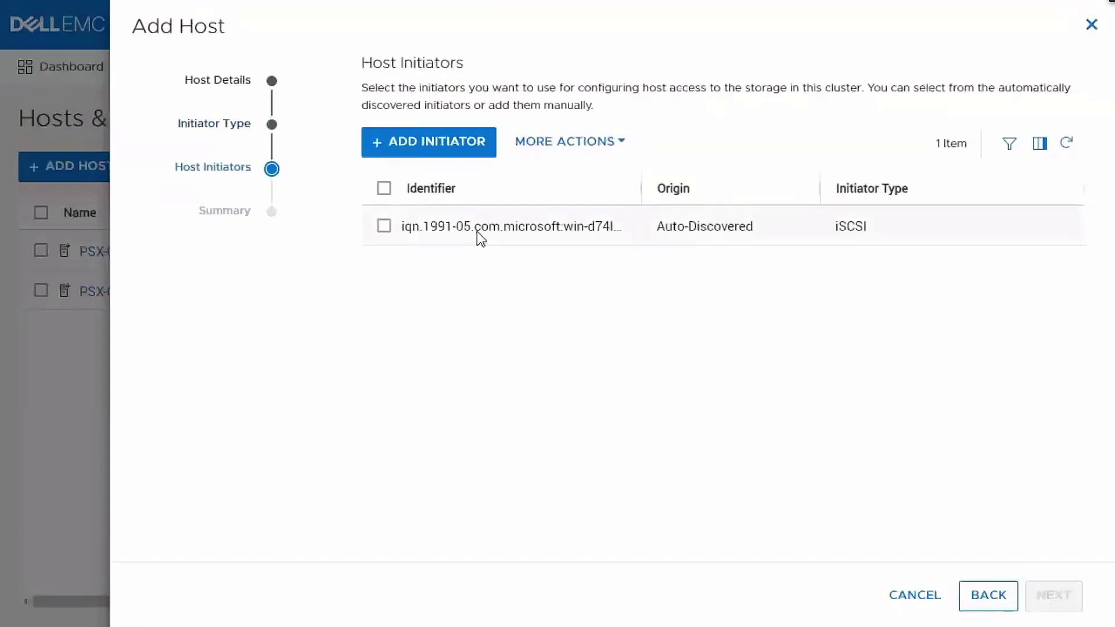
pyautogui.click(476, 232)
pyautogui.click(1045, 598)
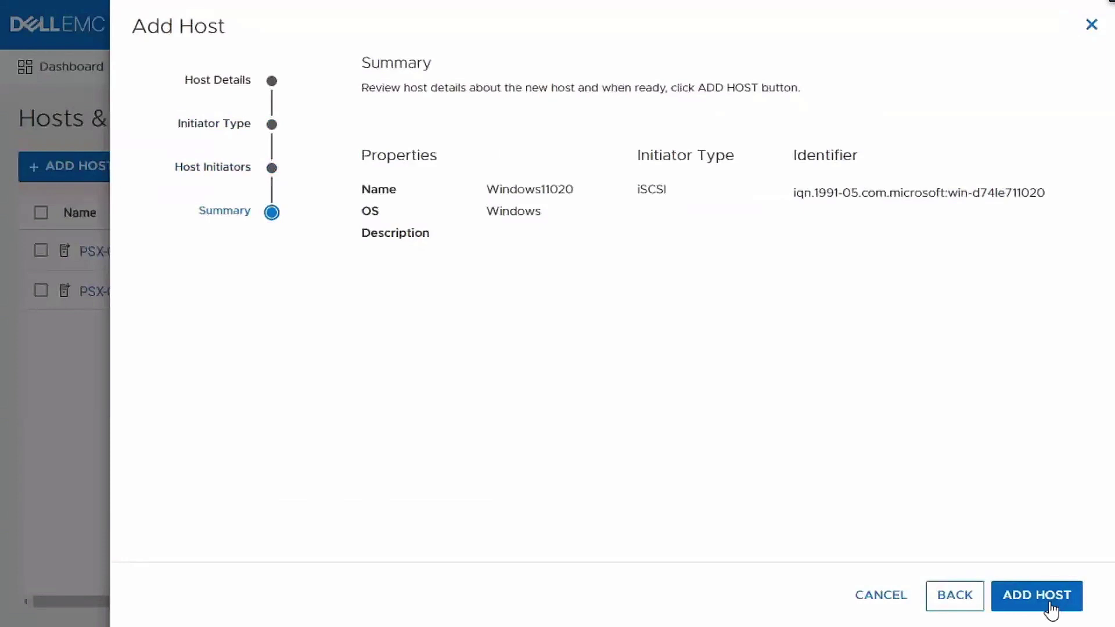
pyautogui.click(1052, 604)
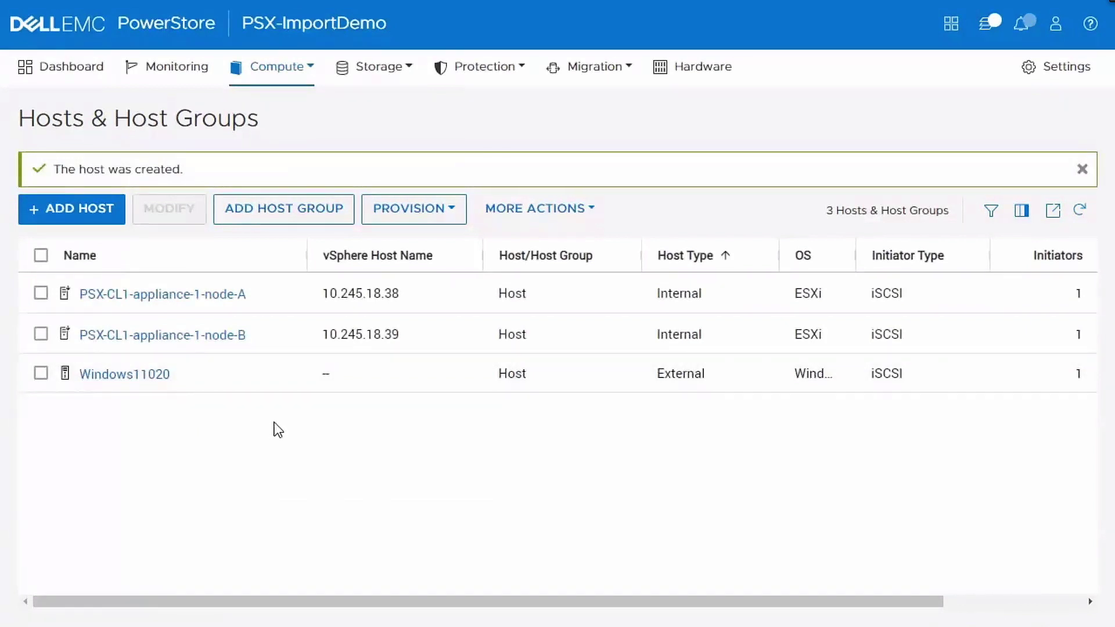
pyautogui.click(614, 81)
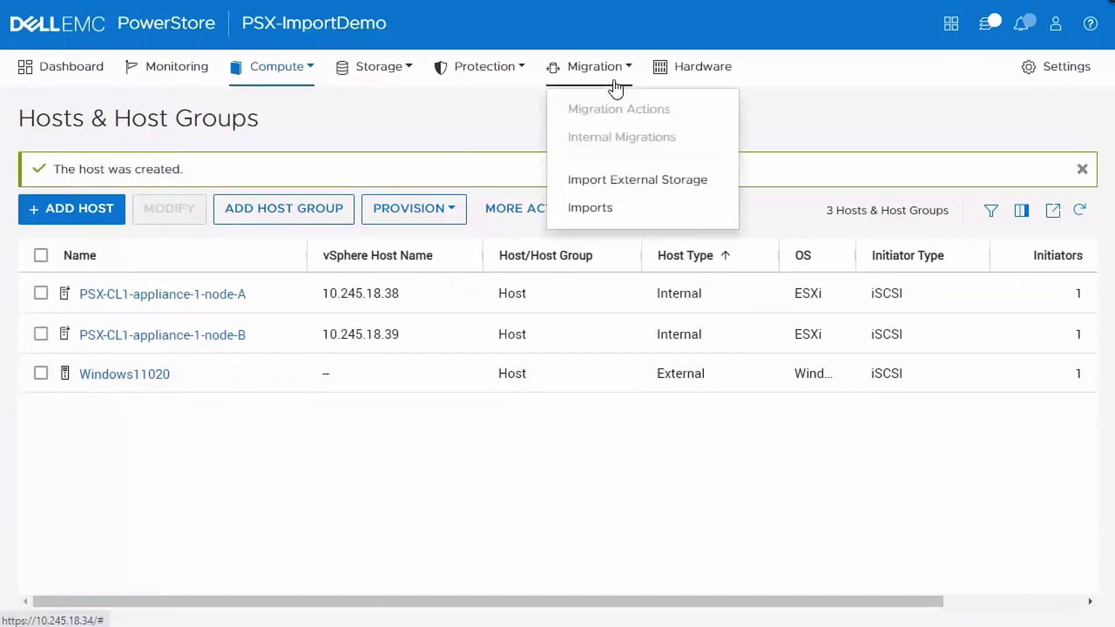
# - Start an import from the Unity system and select Demo-Windows-Volume, with no volume group
pyautogui.click(637, 180)
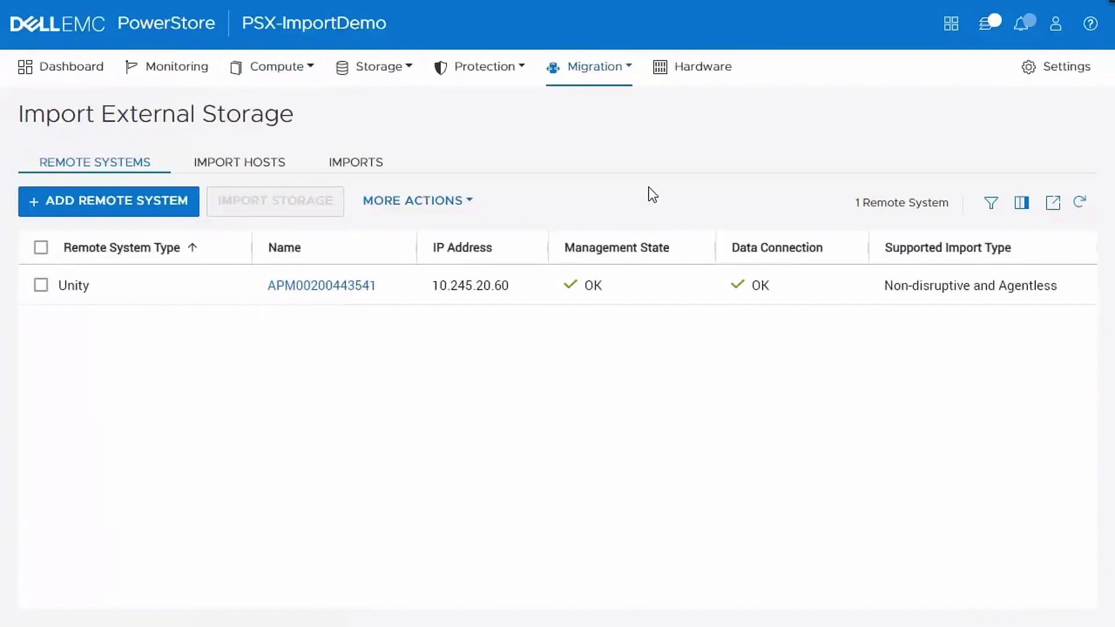
pyautogui.click(41, 285)
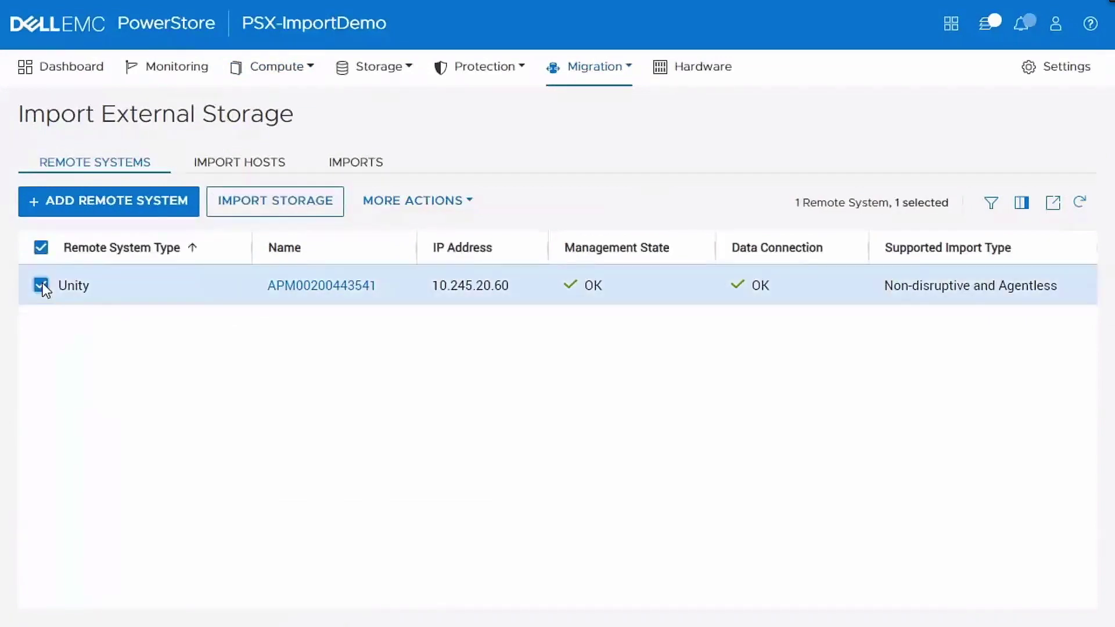
pyautogui.click(314, 203)
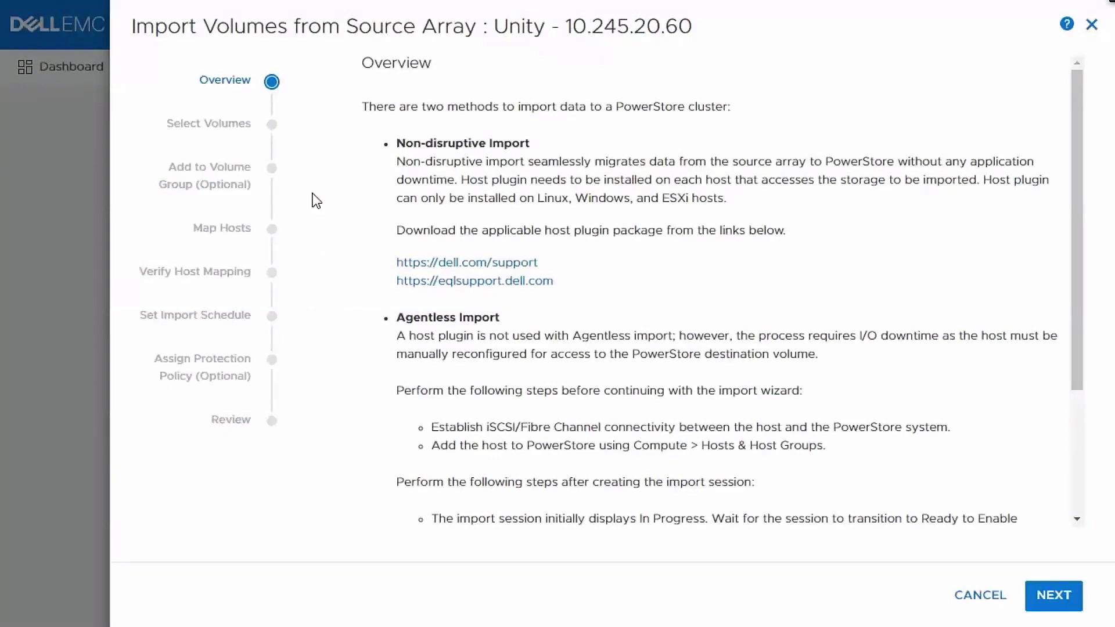
pyautogui.click(1055, 598)
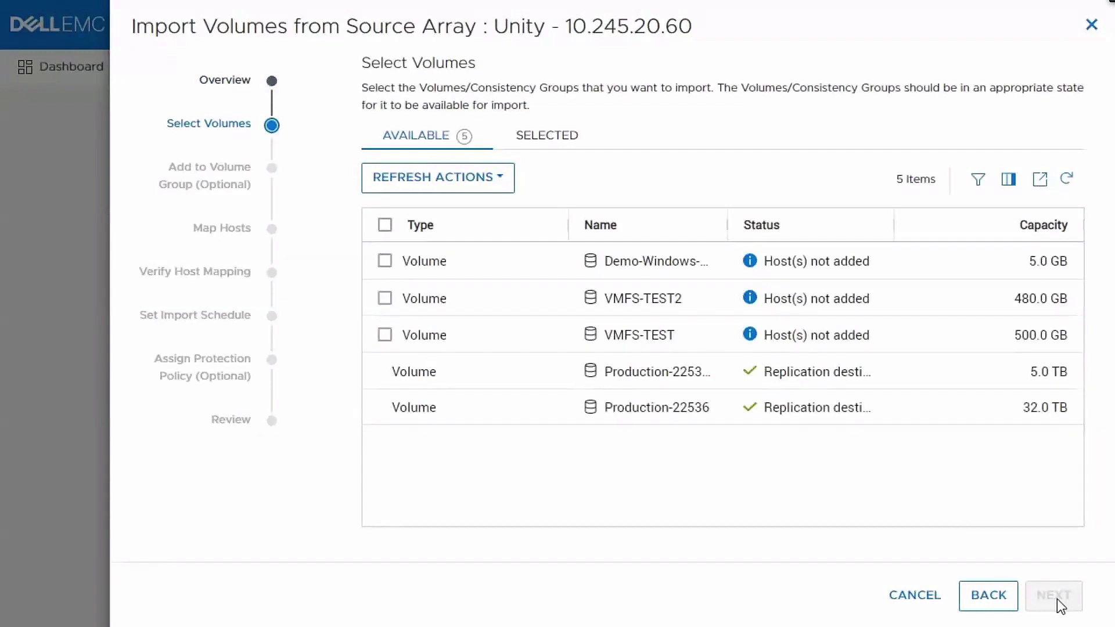
pyautogui.moveTo(728, 225); pyautogui.dragTo(816, 224)
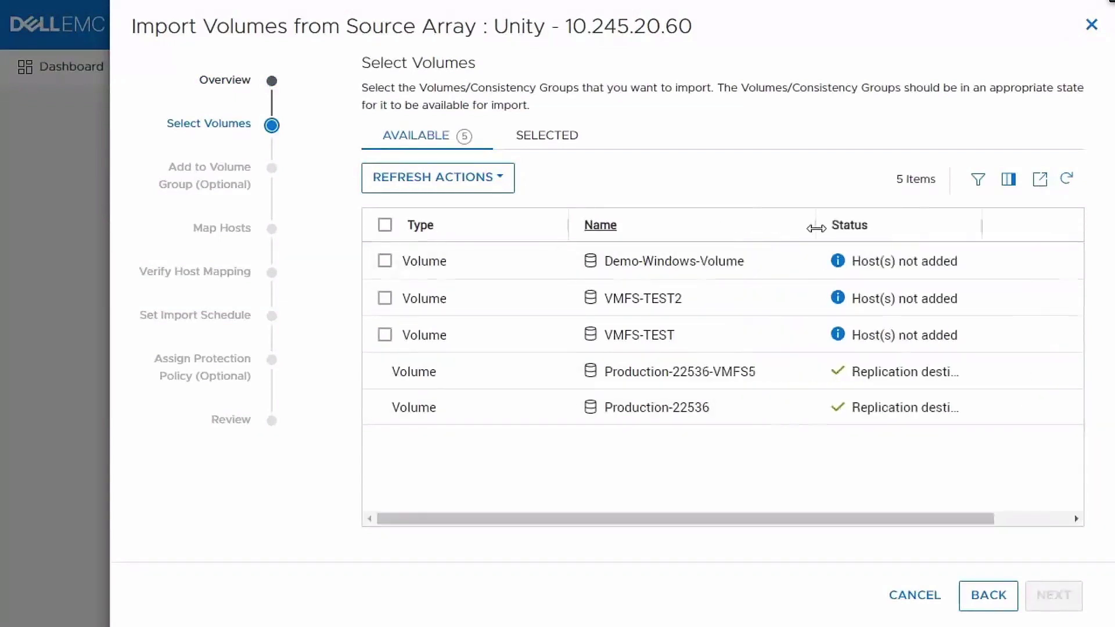
pyautogui.click(383, 262)
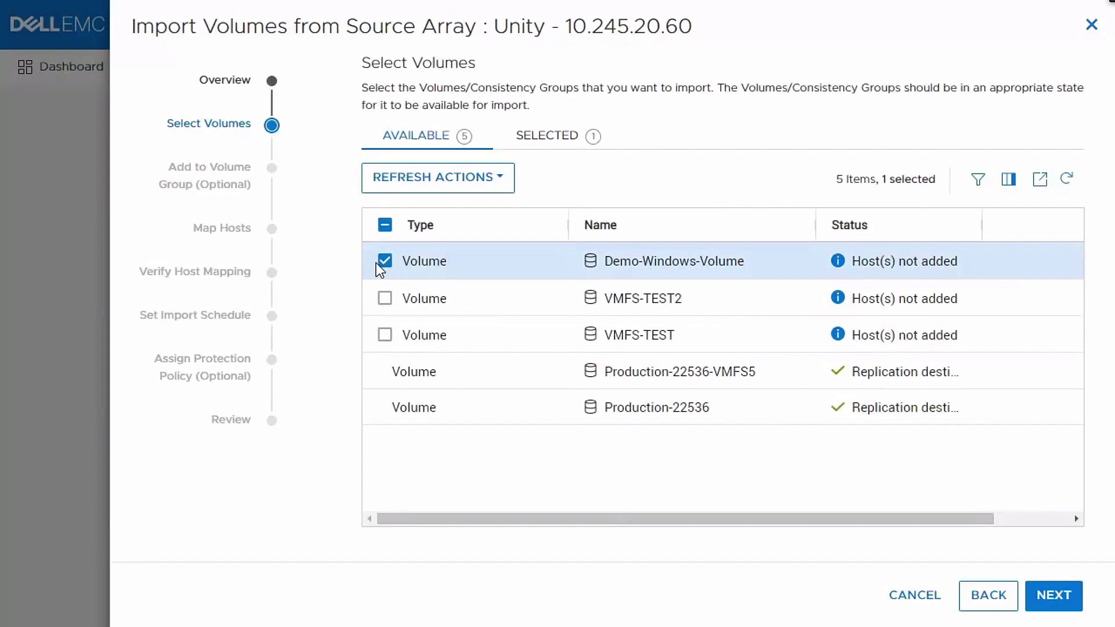
pyautogui.click(1052, 595)
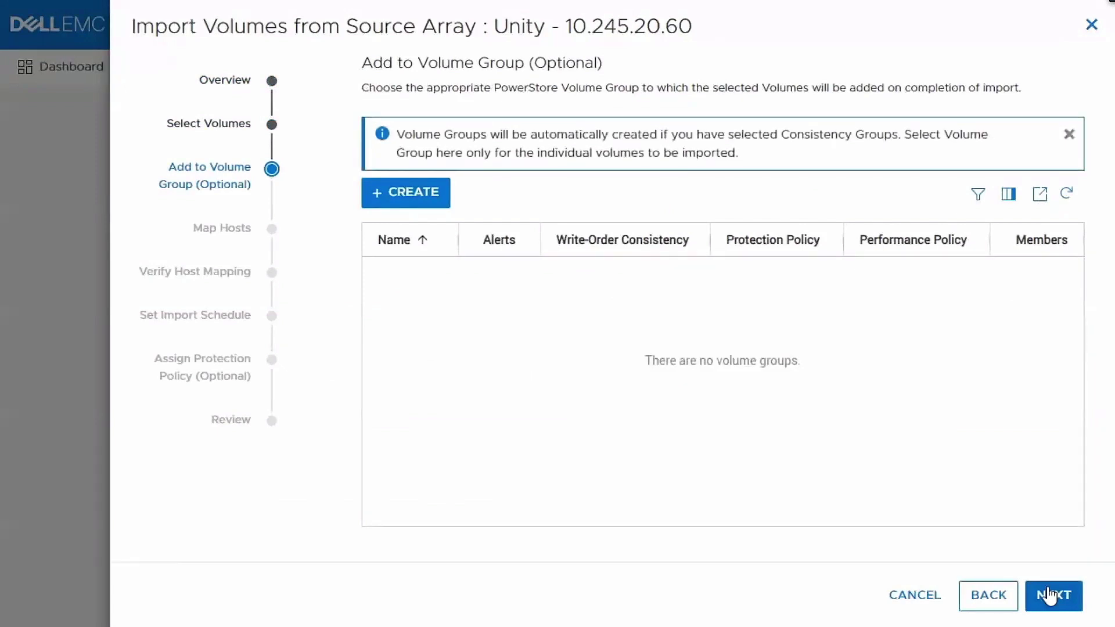
pyautogui.click(1049, 596)
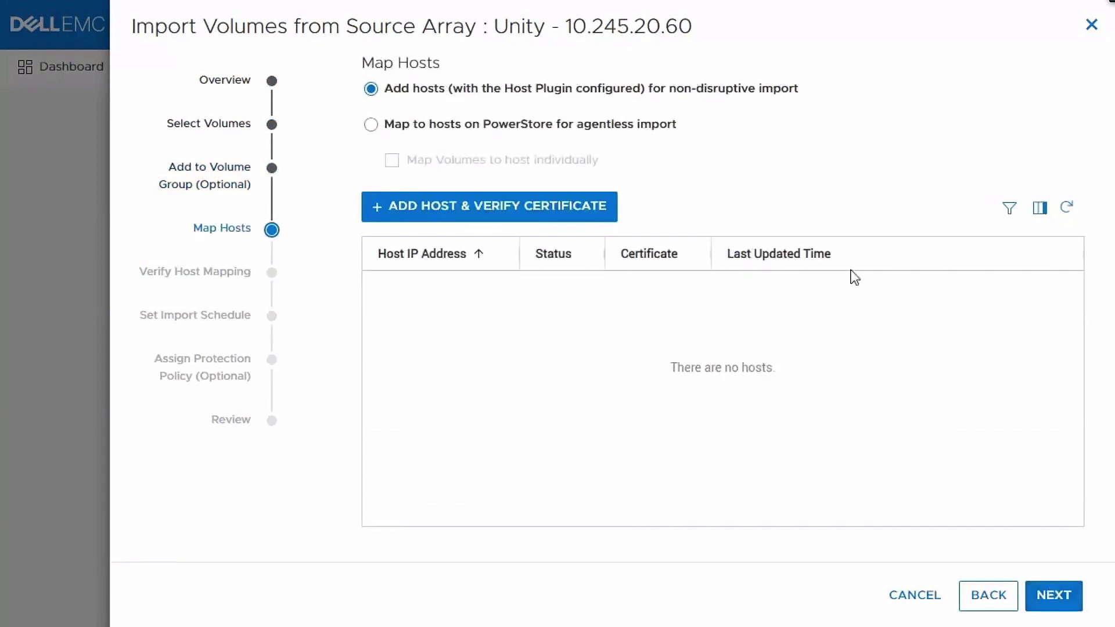
# - Map the volume agentlessly to host Windows11020, keep immediate start and no protection policy, and begin the import
pyautogui.click(651, 128)
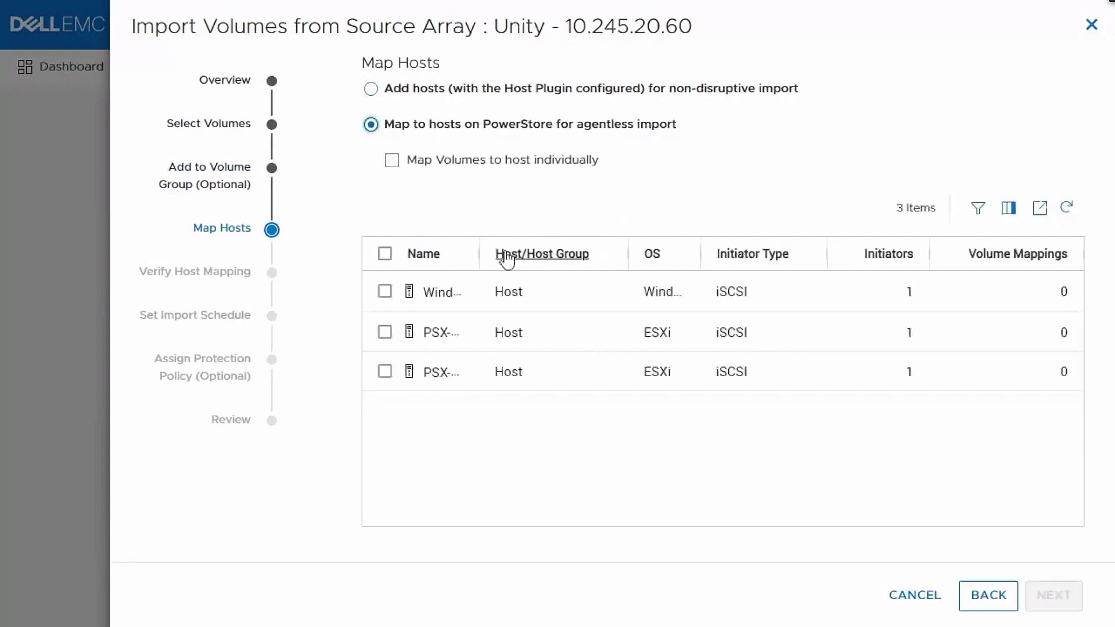
pyautogui.moveTo(480, 256); pyautogui.dragTo(635, 249)
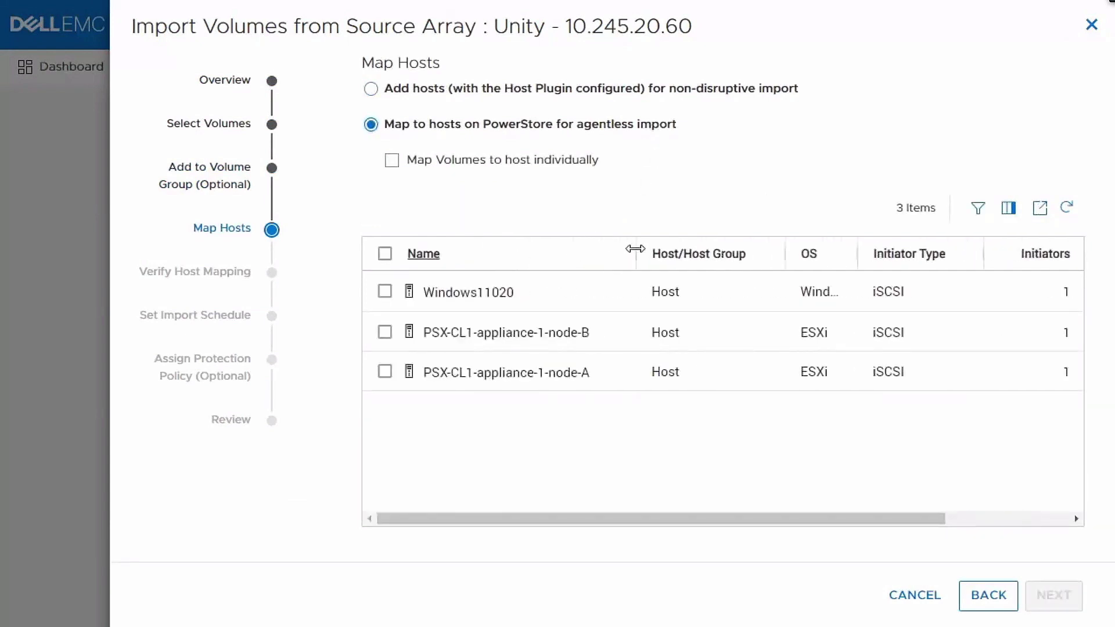
pyautogui.click(385, 292)
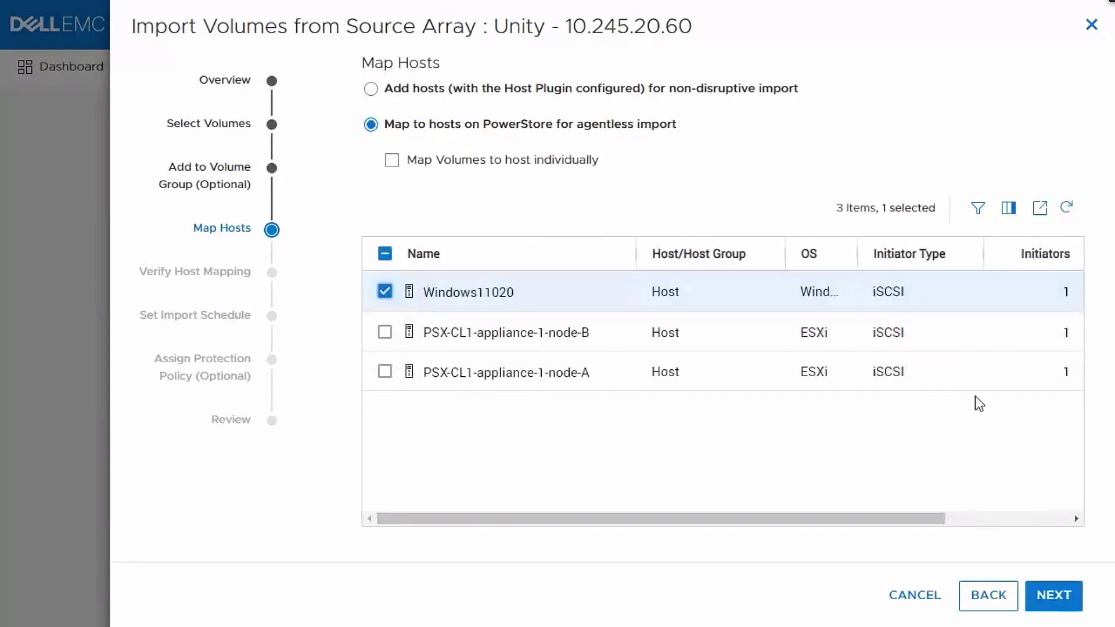
pyautogui.click(1053, 596)
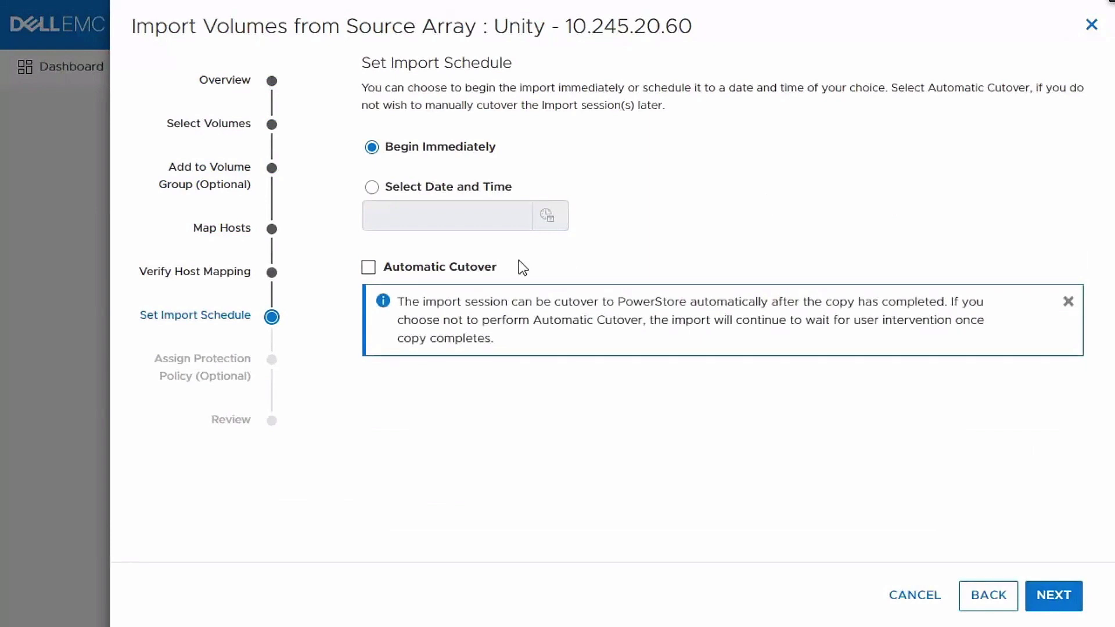
pyautogui.click(1054, 595)
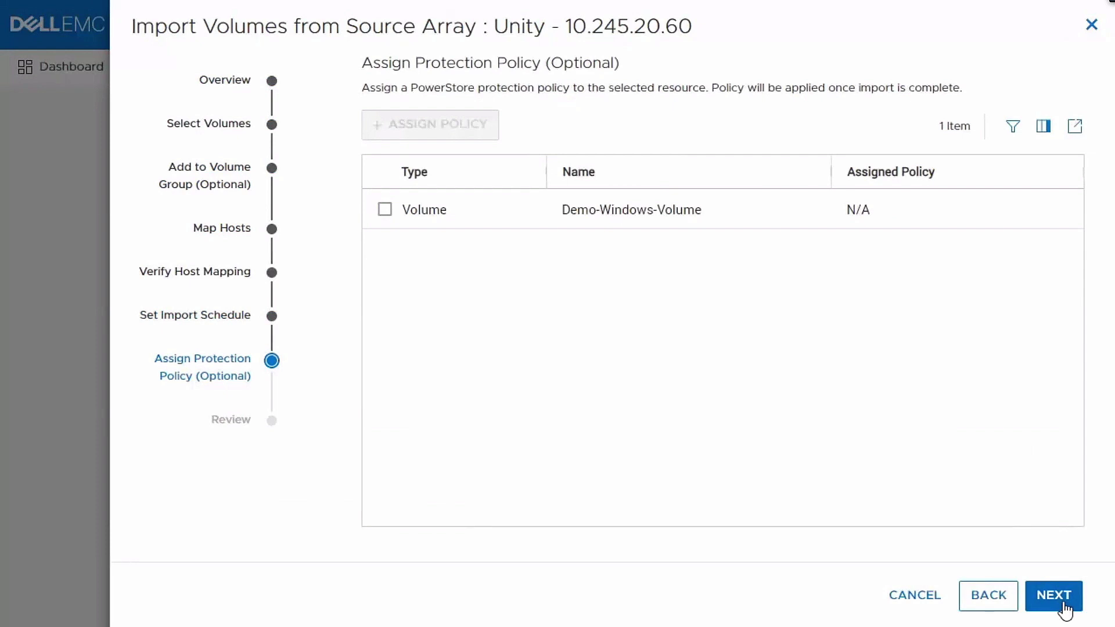
pyautogui.click(1065, 604)
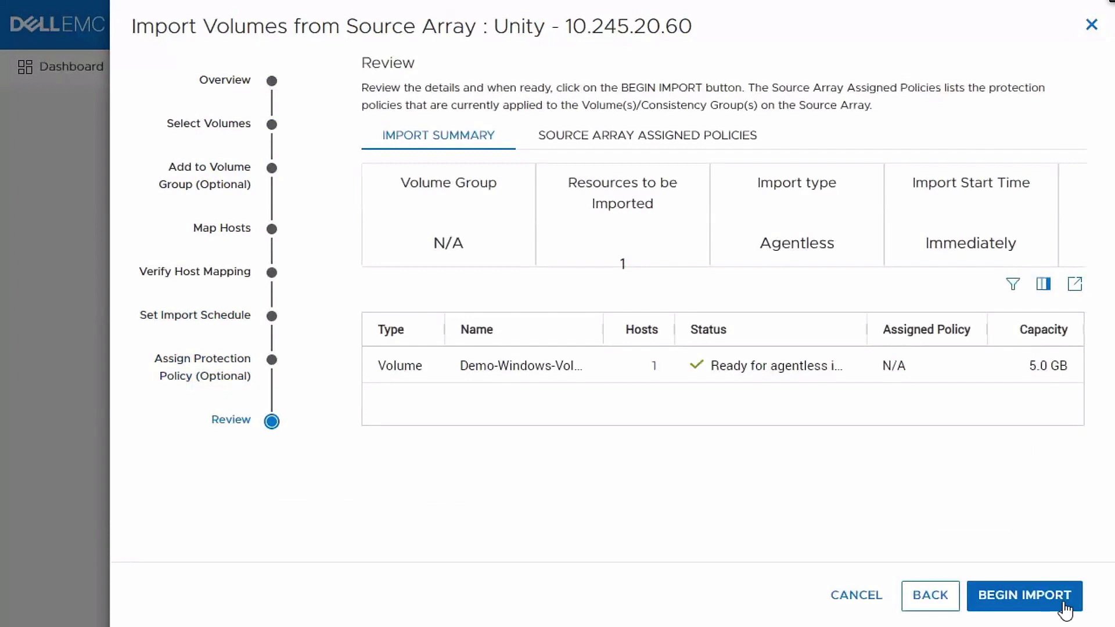
pyautogui.click(1066, 607)
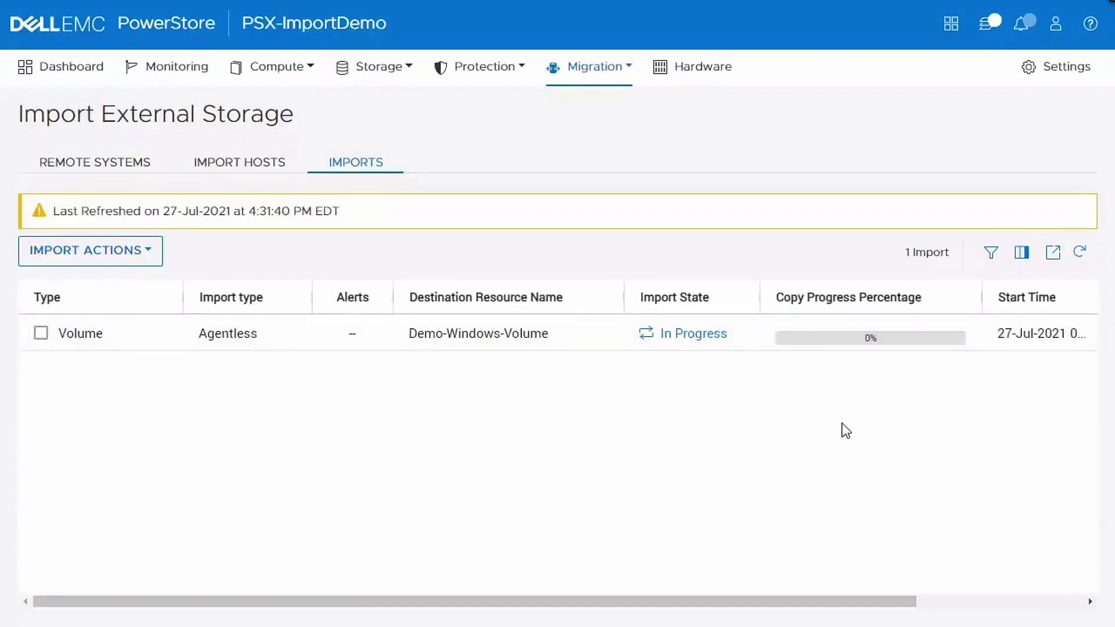
# - Refresh the Imports list and choose Enable Destination Volume for the Demo-Windows-Volume import
pyautogui.moveTo(869, 602); pyautogui.dragTo(792, 582)
pyautogui.click(1022, 254)
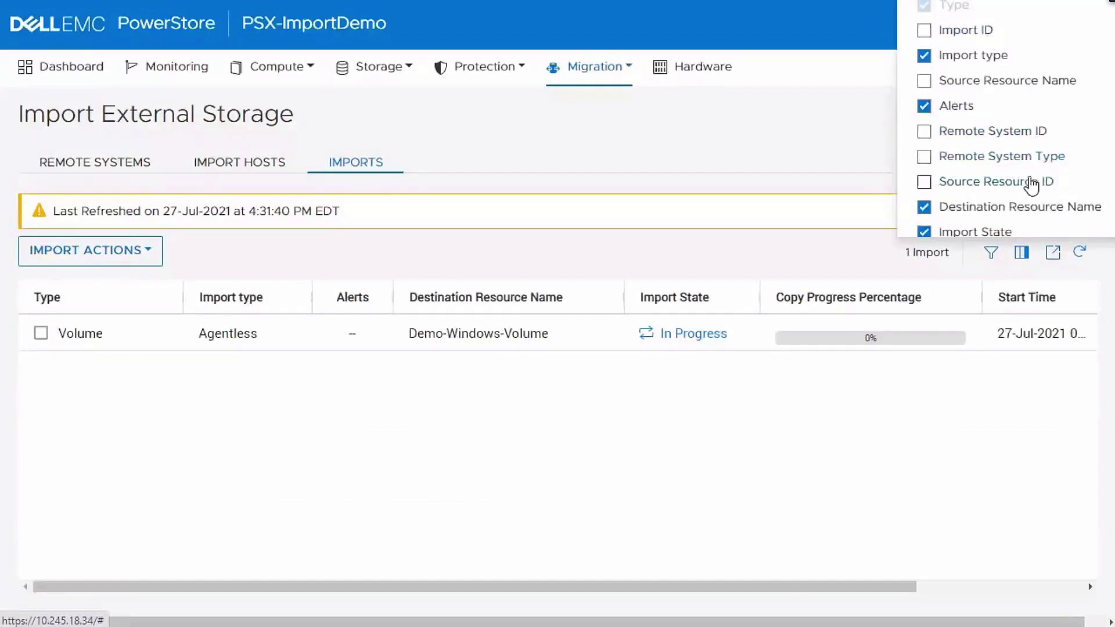
pyautogui.scroll(-3, 1033, 198)
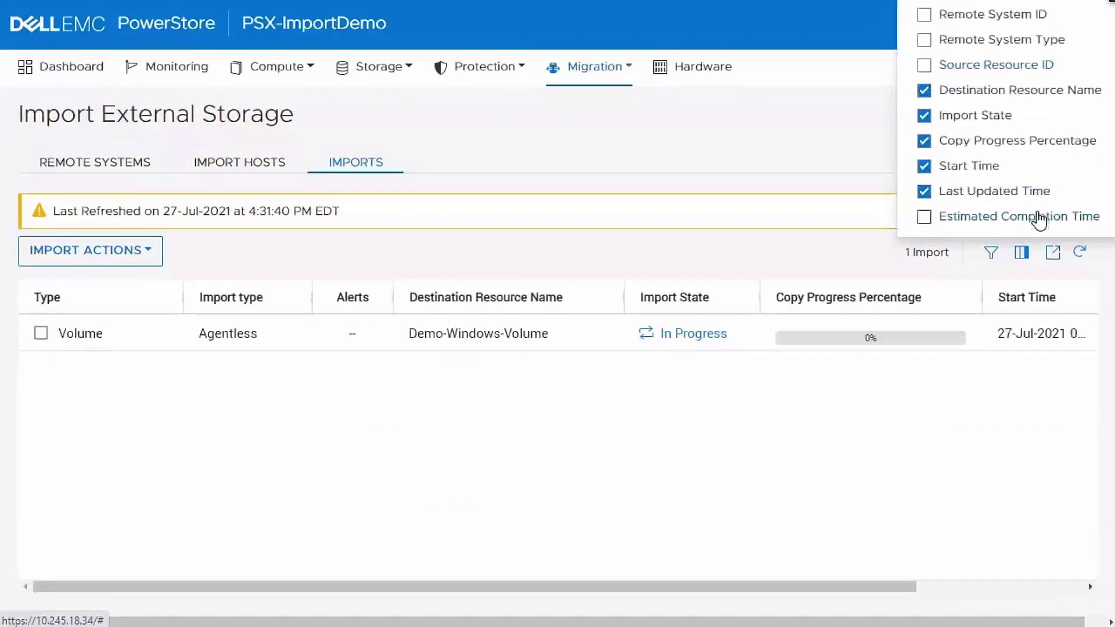
pyautogui.click(1013, 400)
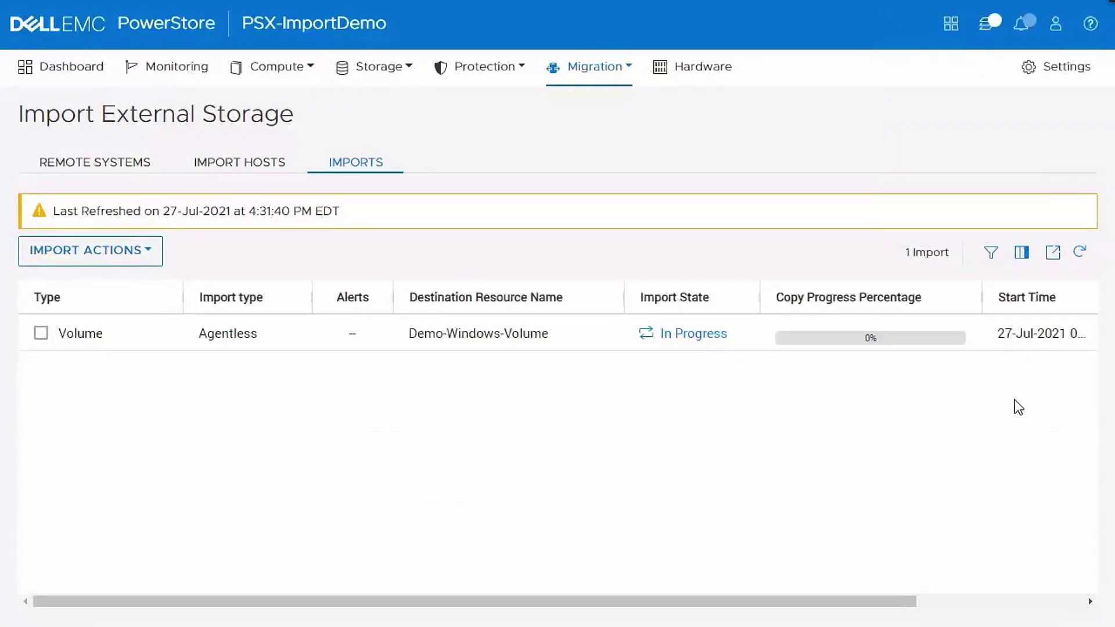
pyautogui.click(1080, 255)
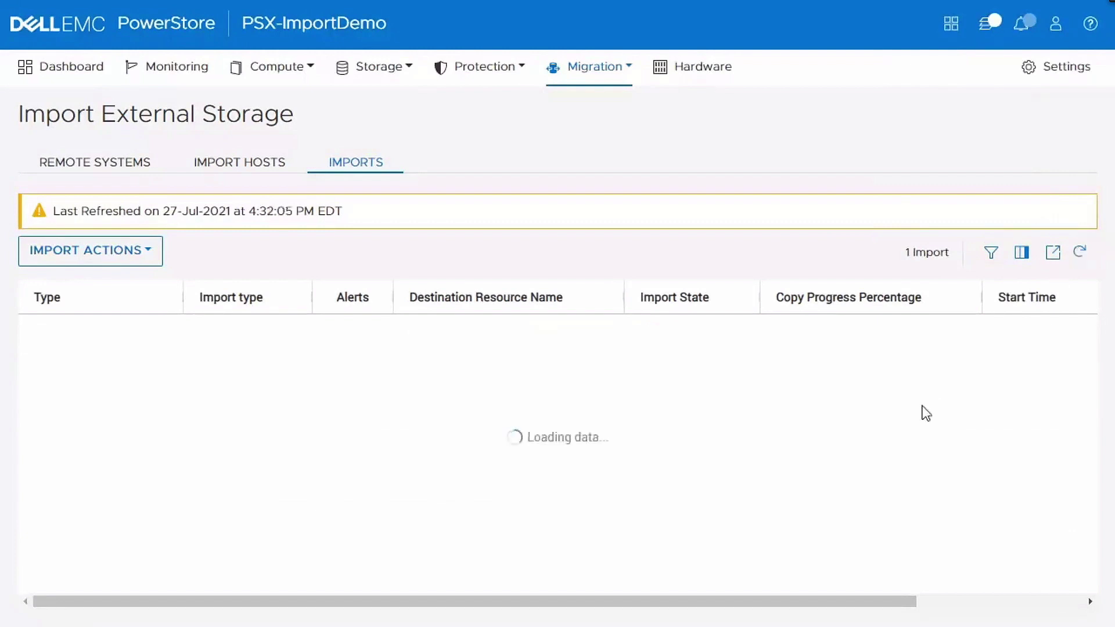
pyautogui.moveTo(761, 300)
pyautogui.mouseDown()
pyautogui.moveTo(924, 296)
pyautogui.moveTo(776, 300)
pyautogui.mouseUp()
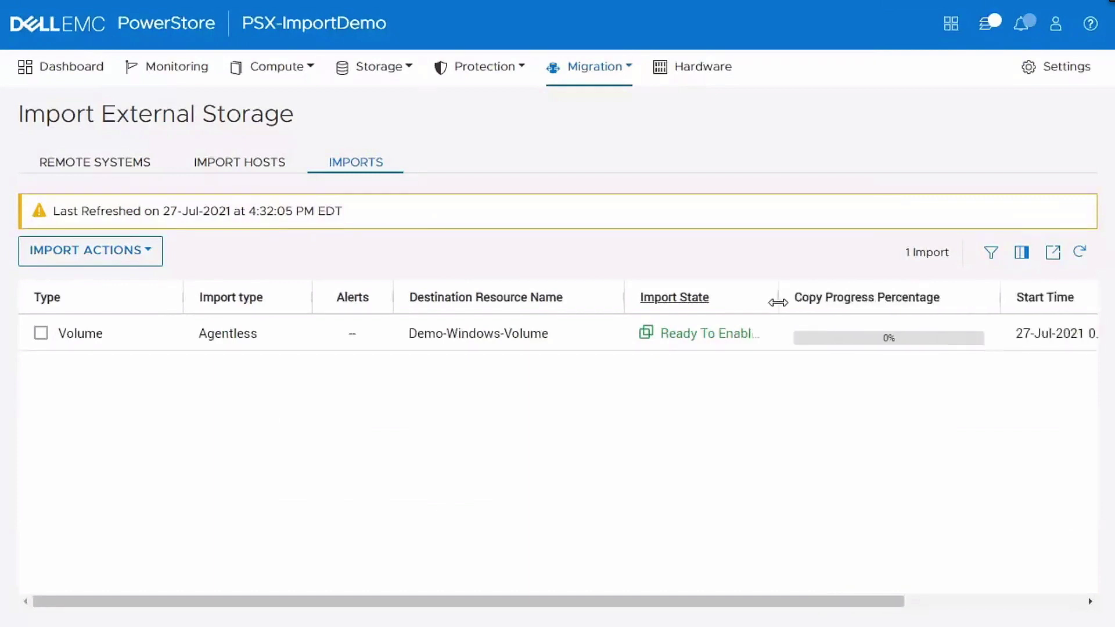
pyautogui.click(41, 333)
pyautogui.click(137, 262)
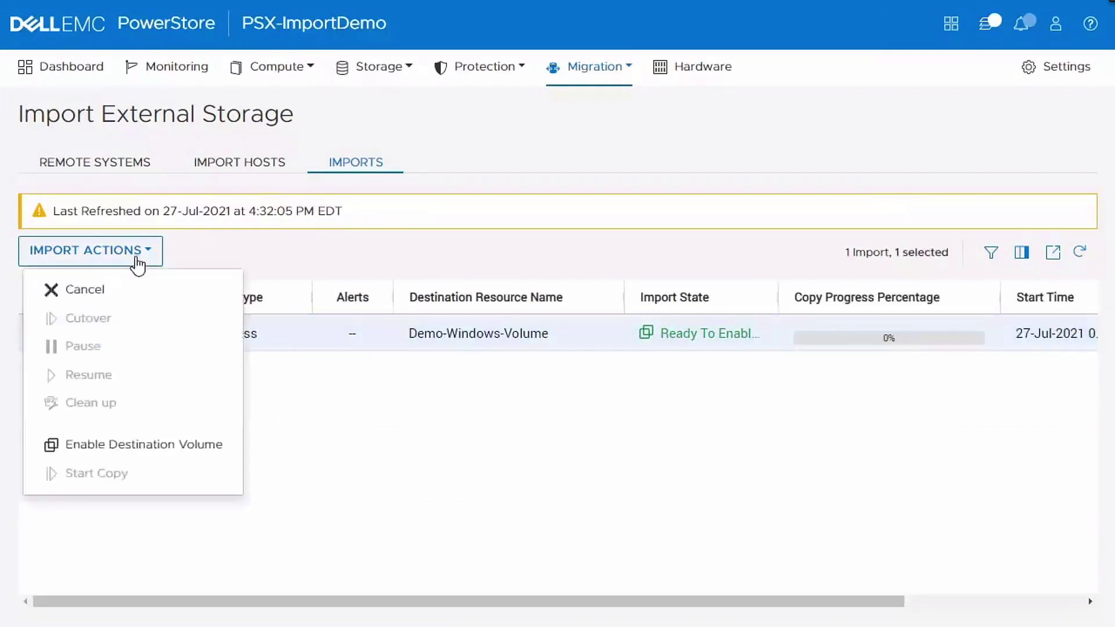
pyautogui.click(183, 444)
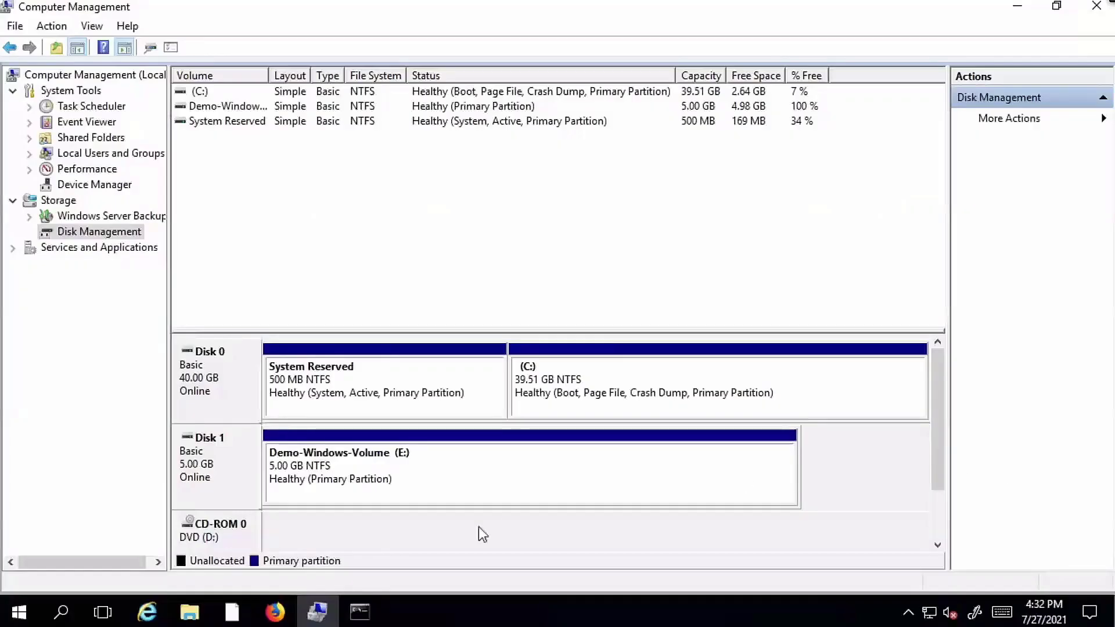
# - Stop the running vdbench workload in the command prompt
pyautogui.click(361, 612)
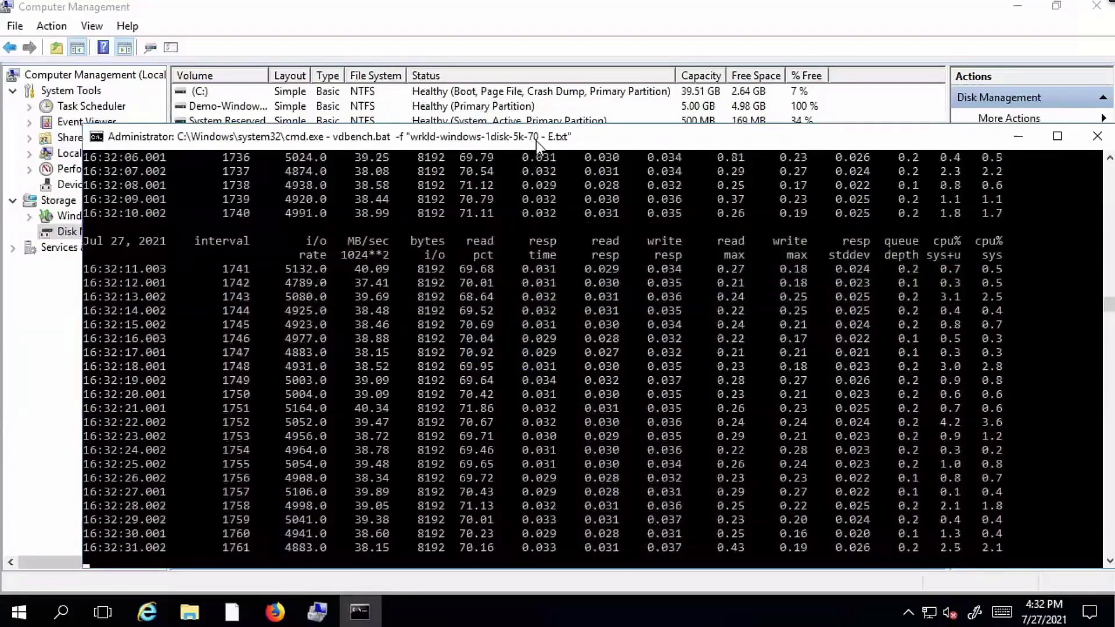
pyautogui.hotkey('ctrl', 'c')
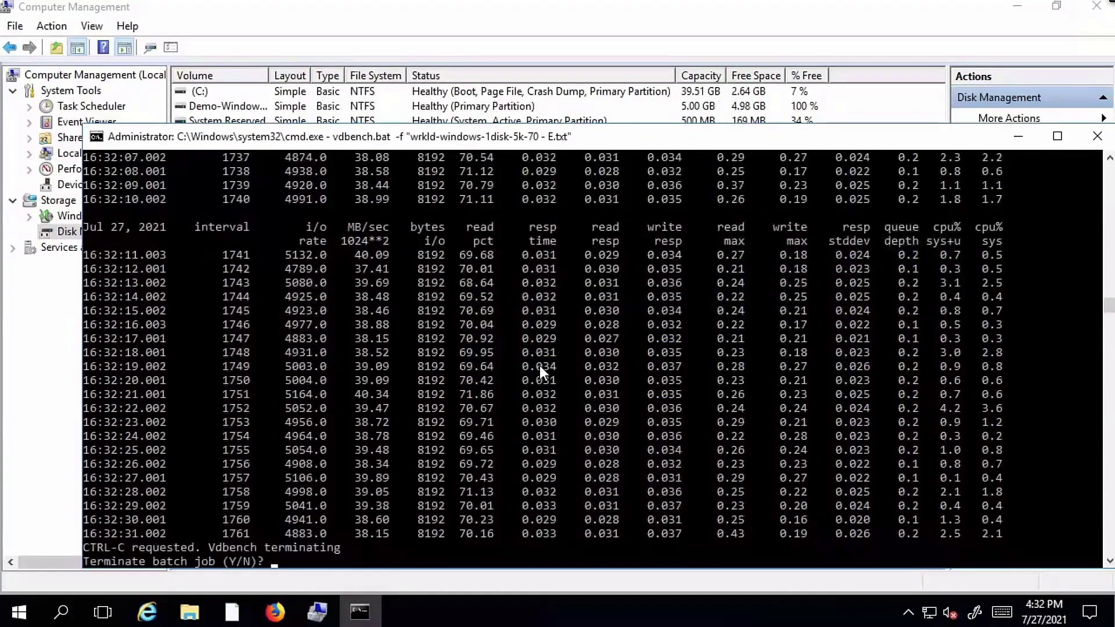
pyautogui.write('Y')
pyautogui.press('Return')
# - Take Disk 1 offline in Disk Management
pyautogui.click(61, 303)
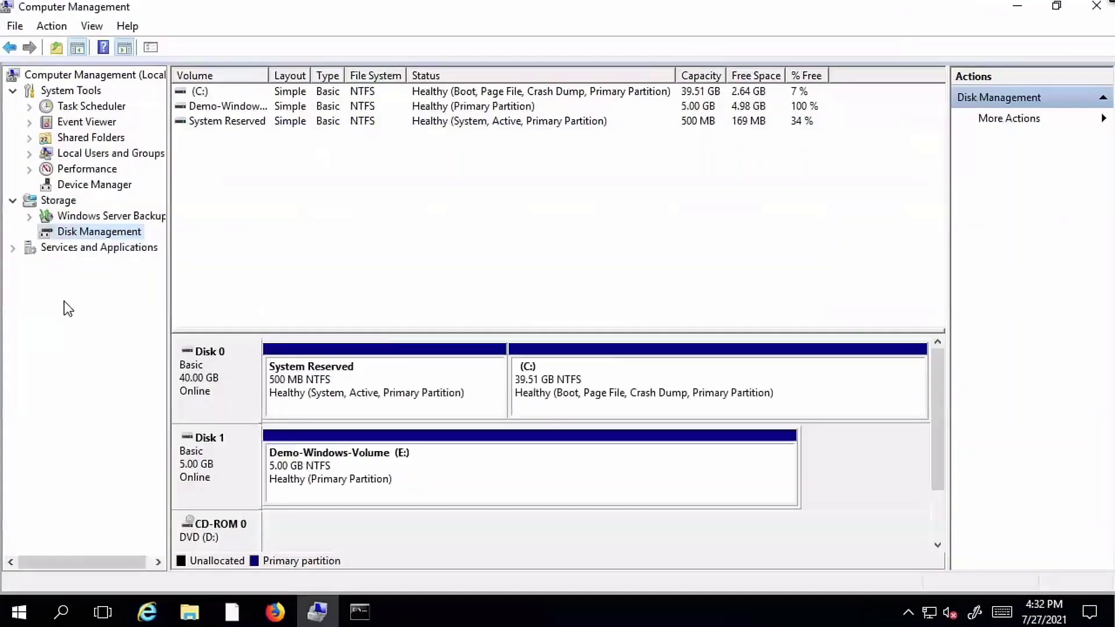
pyautogui.rightClick(238, 453)
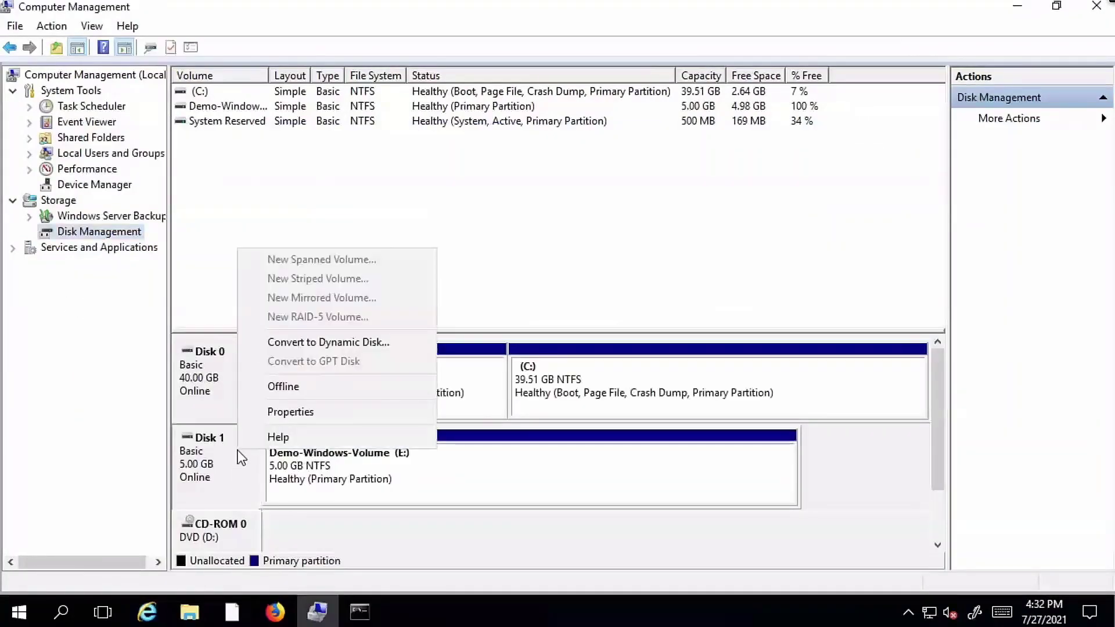
pyautogui.click(308, 386)
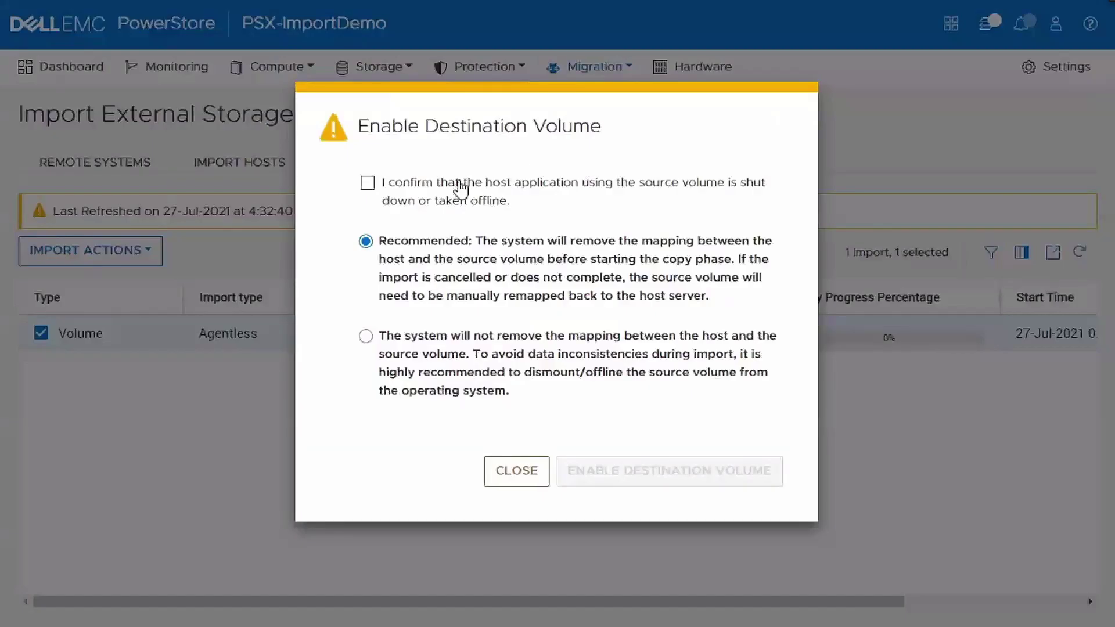
# - Confirm and enable the destination volume, then choose Start Copy for the Volume import
pyautogui.click(461, 183)
pyautogui.click(722, 469)
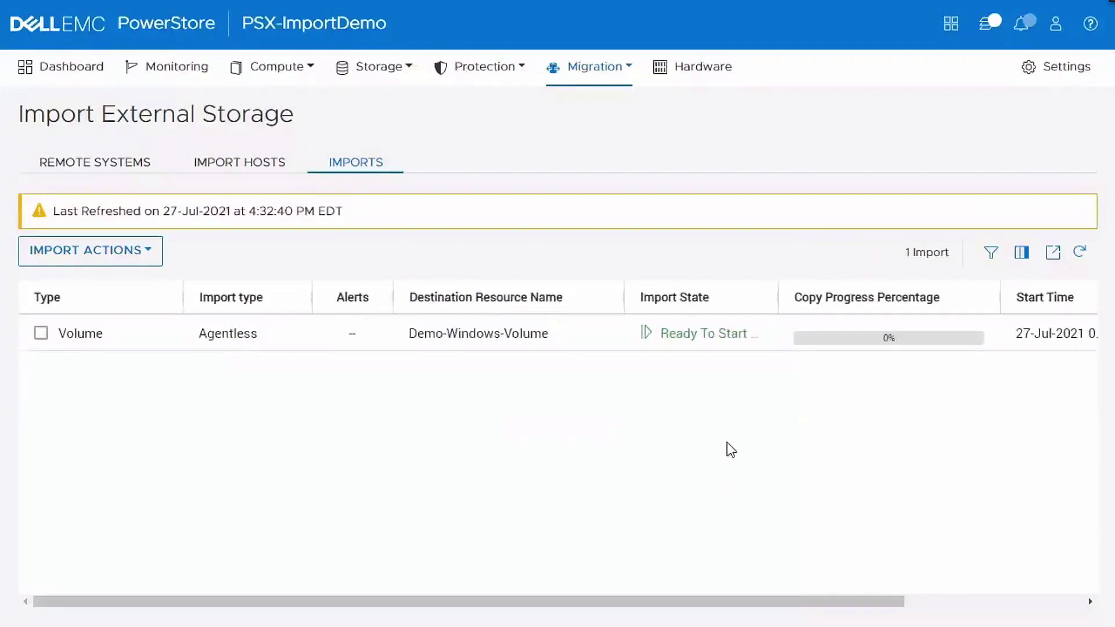
pyautogui.moveTo(784, 294)
pyautogui.mouseDown()
pyautogui.moveTo(822, 294)
pyautogui.moveTo(800, 301)
pyautogui.mouseUp()
pyautogui.click(40, 335)
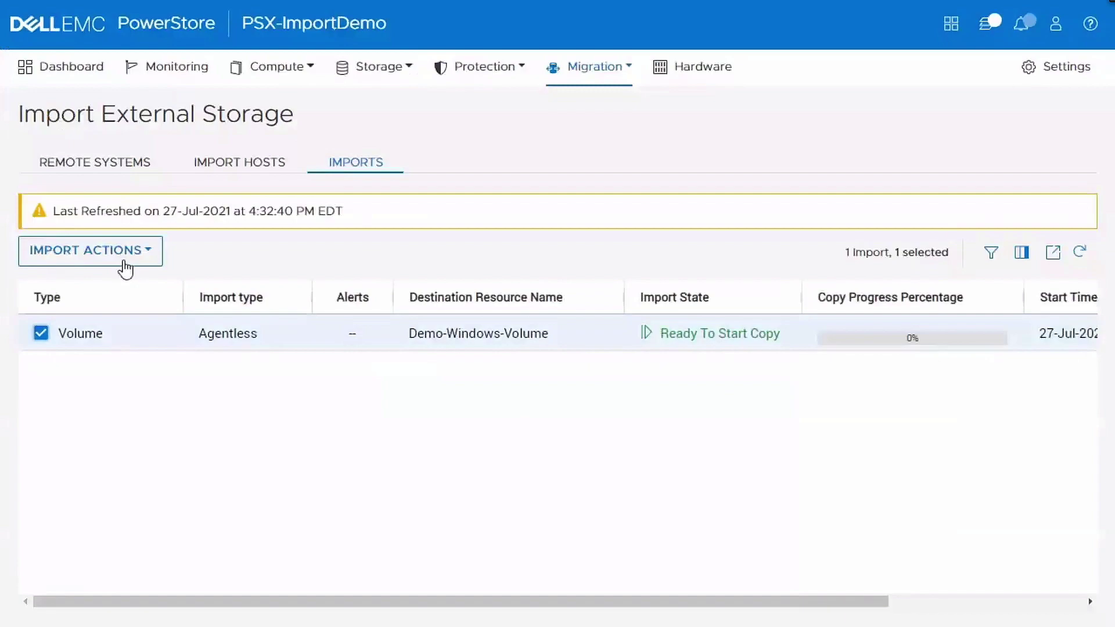
pyautogui.click(125, 260)
pyautogui.click(144, 474)
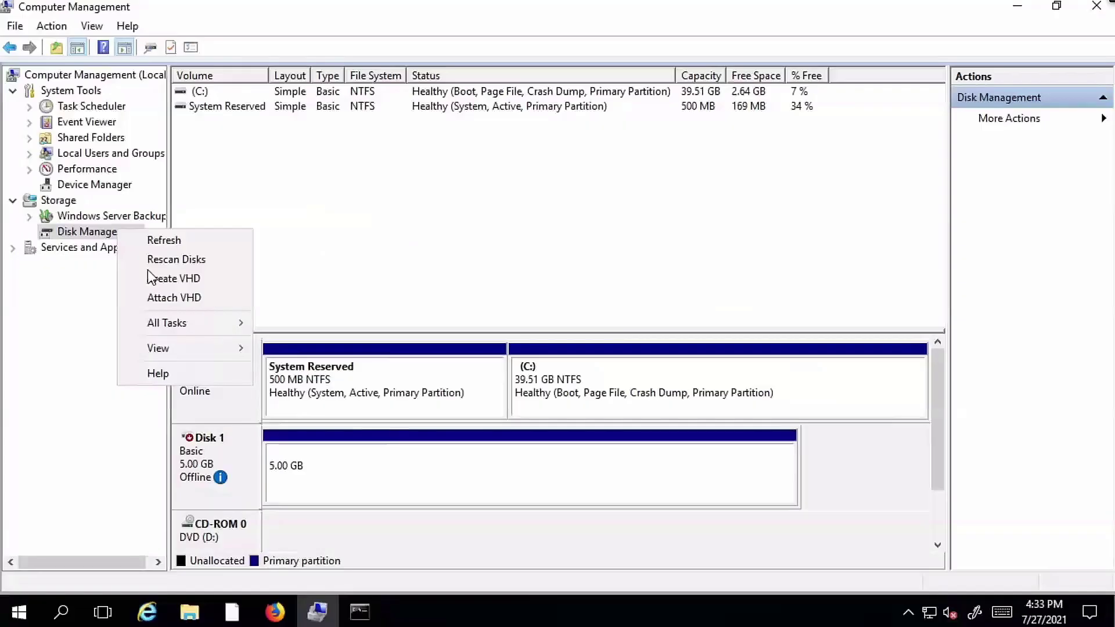
# - Rescan disks and bring Disk 2 online
pyautogui.click(177, 259)
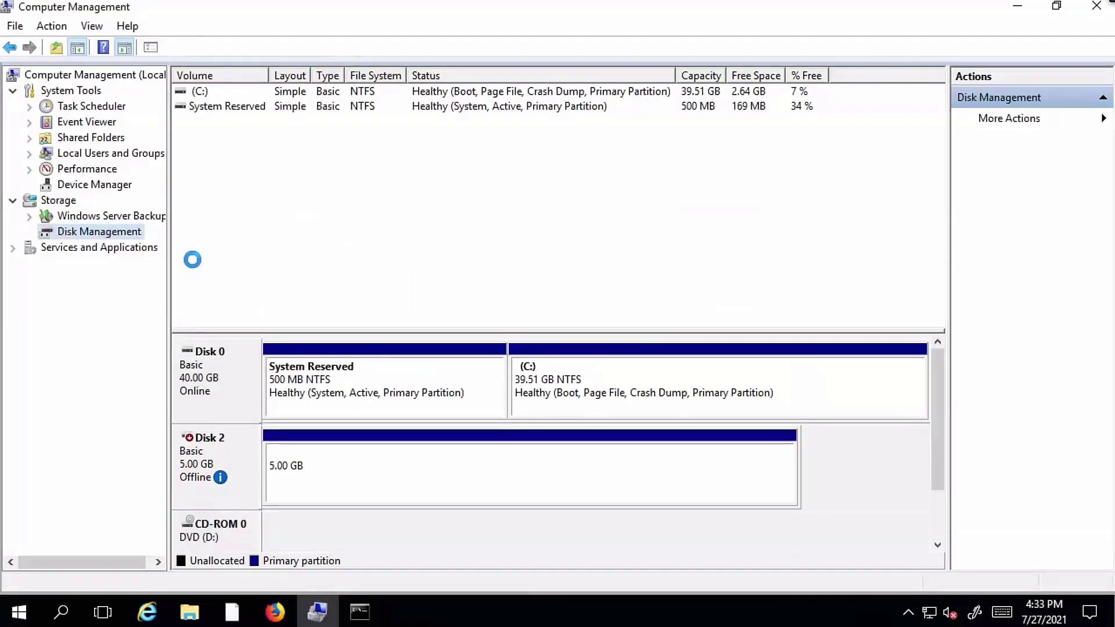
pyautogui.rightClick(233, 470)
pyautogui.click(250, 475)
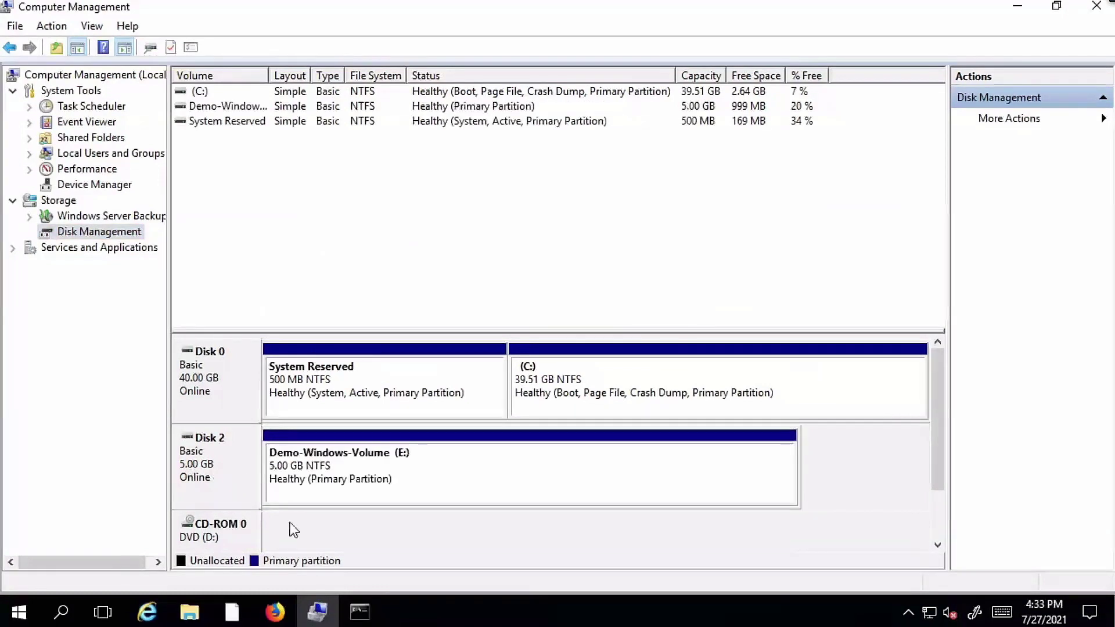
# - Rerun the previous vdbench command, then confirm the application is up and start the copy
pyautogui.click(365, 611)
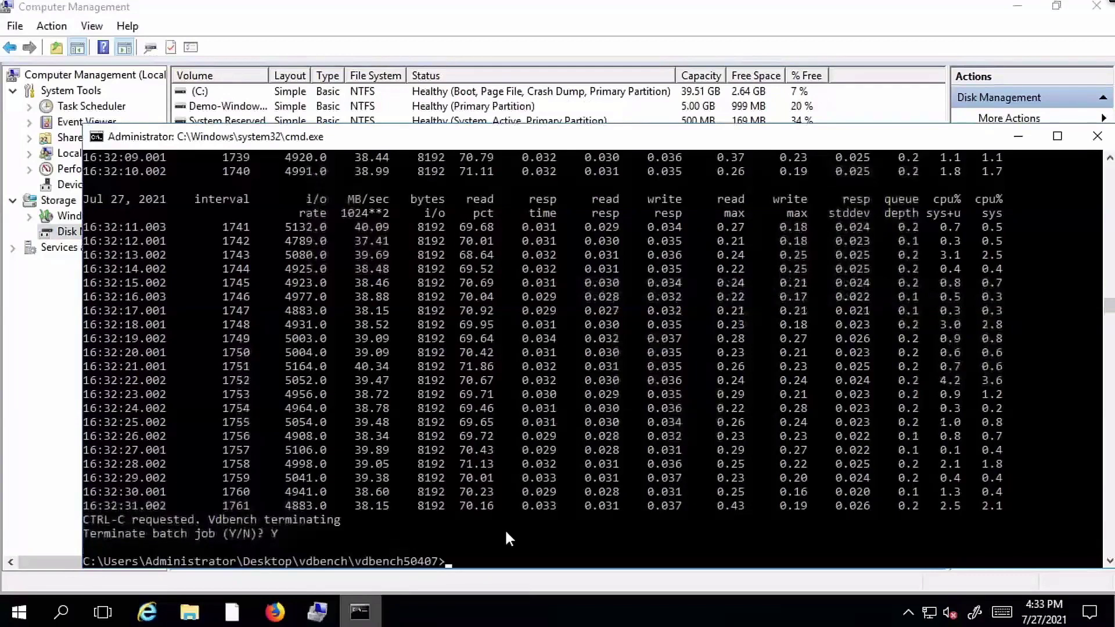
pyautogui.write('Y')
pyautogui.press('Up')
pyautogui.press('Return')
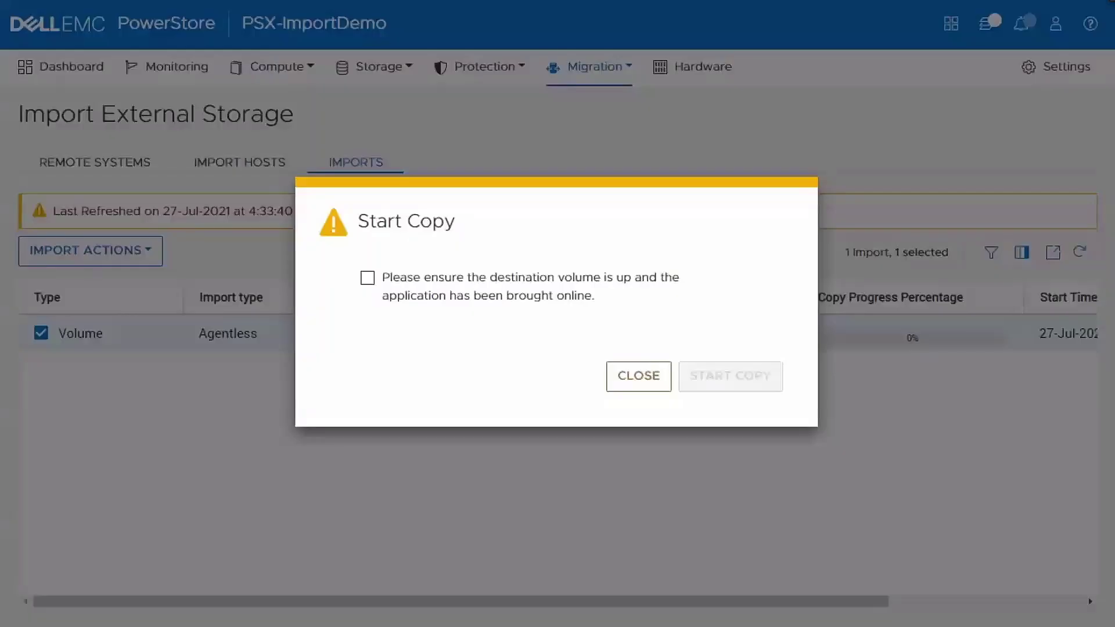
pyautogui.click(368, 279)
pyautogui.click(729, 370)
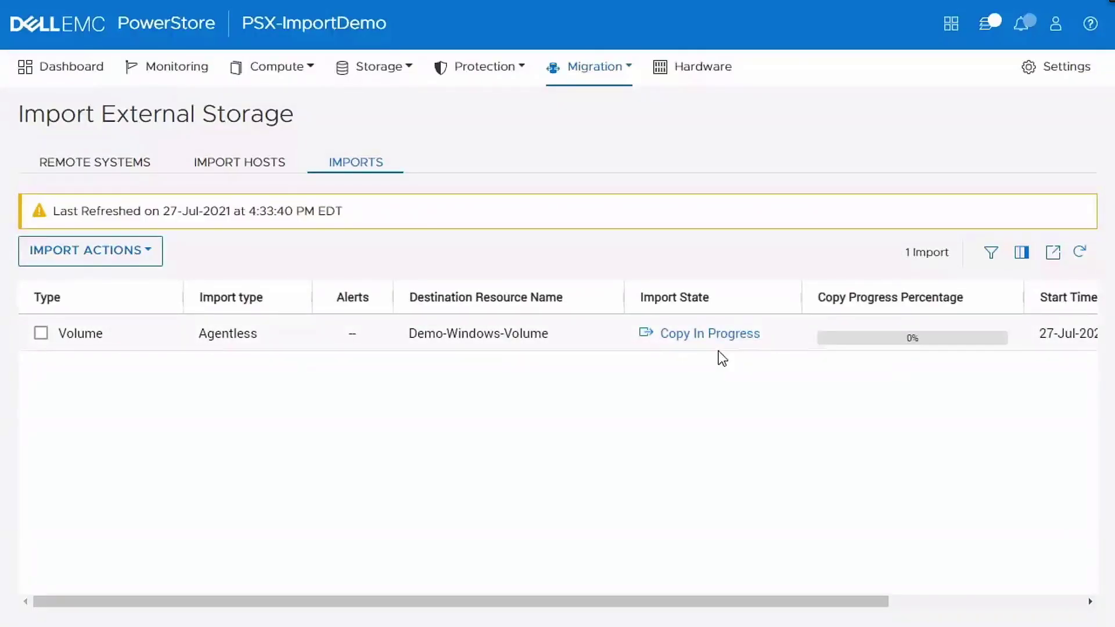
# - Refresh until the copy reaches 100%, then choose Cutover for the Volume import
pyautogui.click(1083, 255)
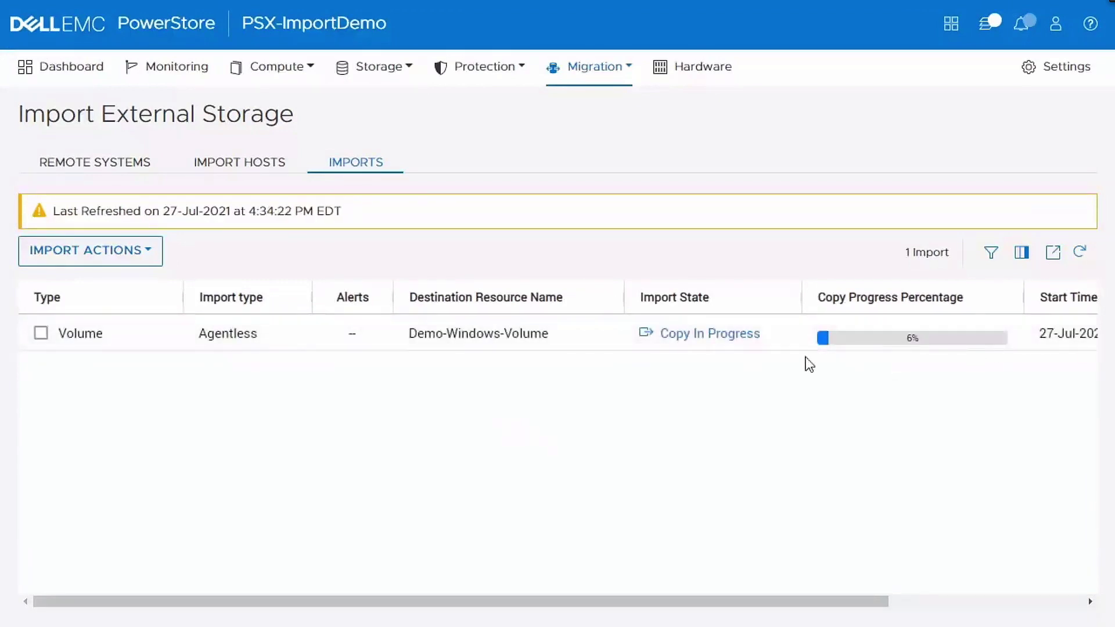
pyautogui.click(1081, 256)
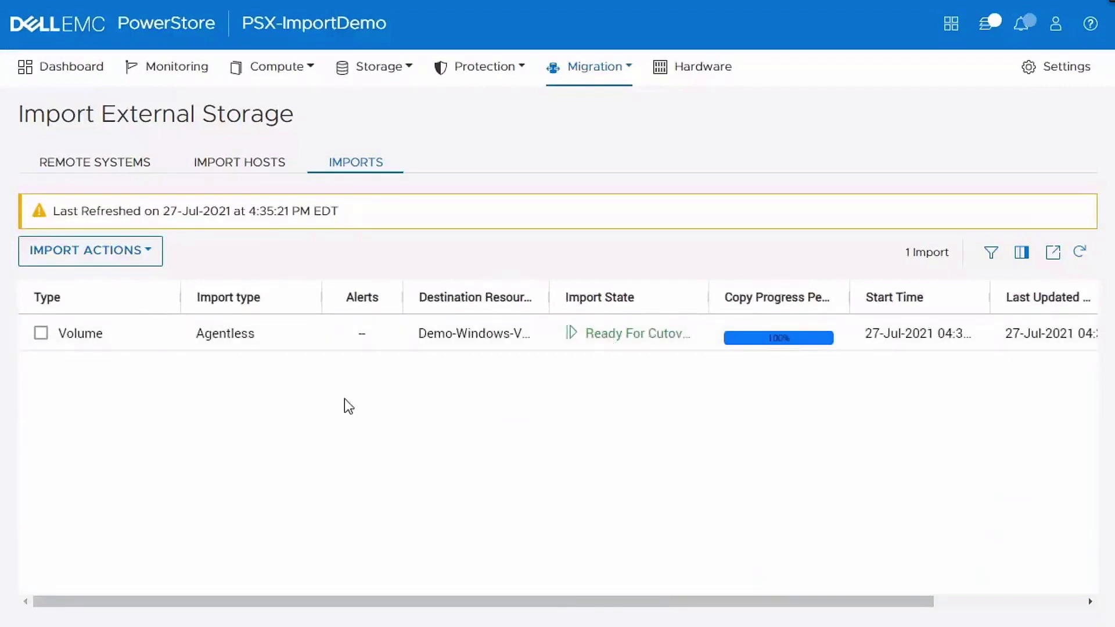
pyautogui.click(41, 333)
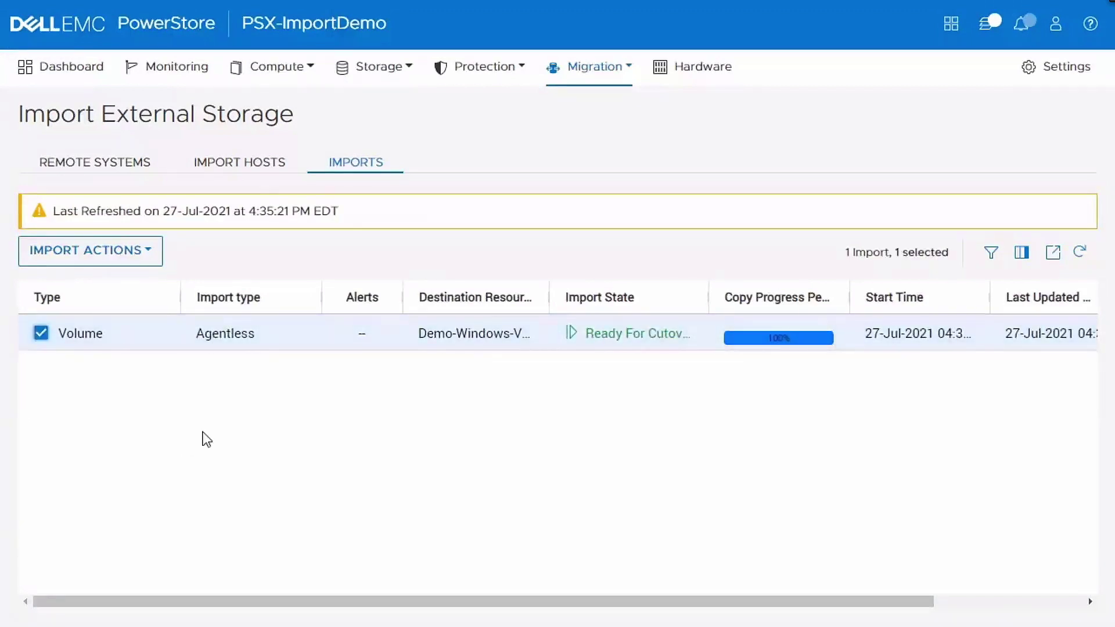
pyautogui.click(144, 265)
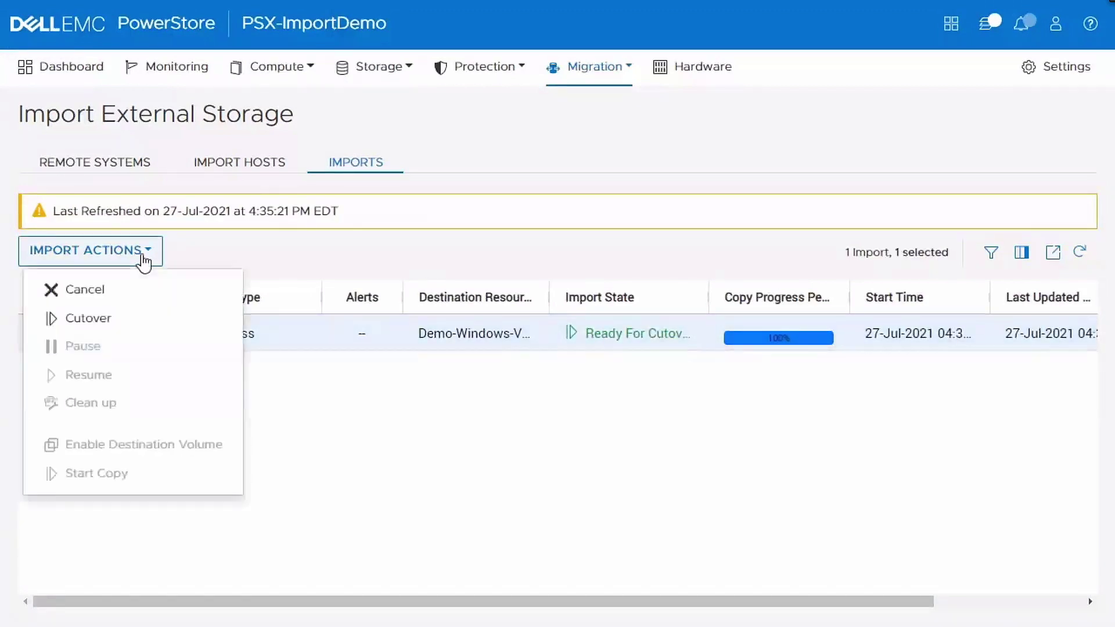
pyautogui.click(121, 319)
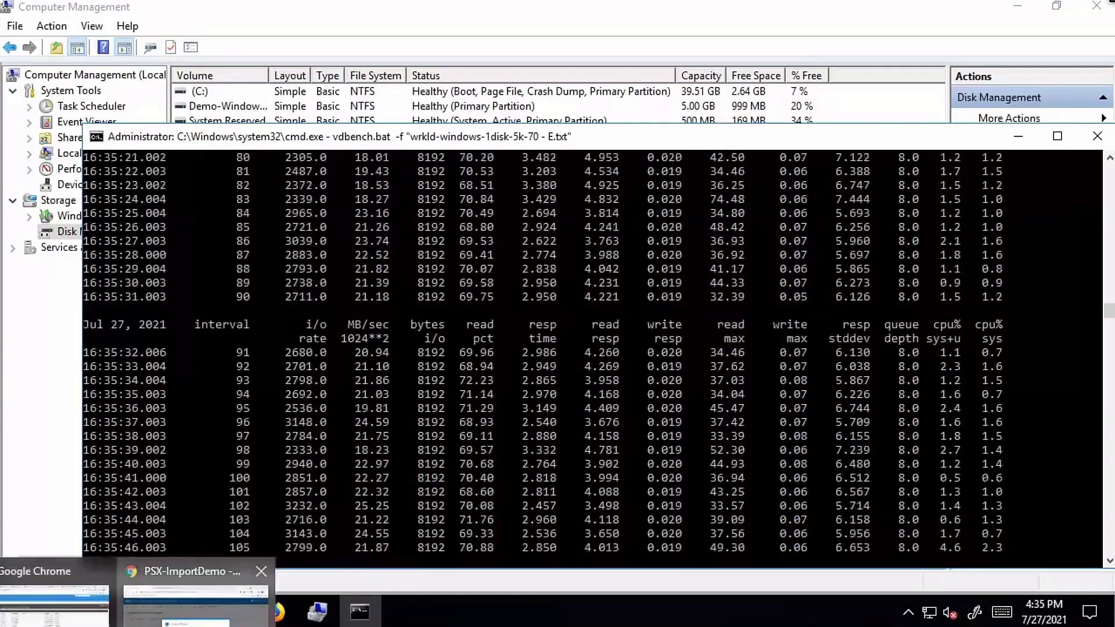
# - Back in the PowerStore browser window, confirm the cutover of the Demo-Windows-Volume import
pyautogui.click(192, 614)
pyautogui.click(750, 395)
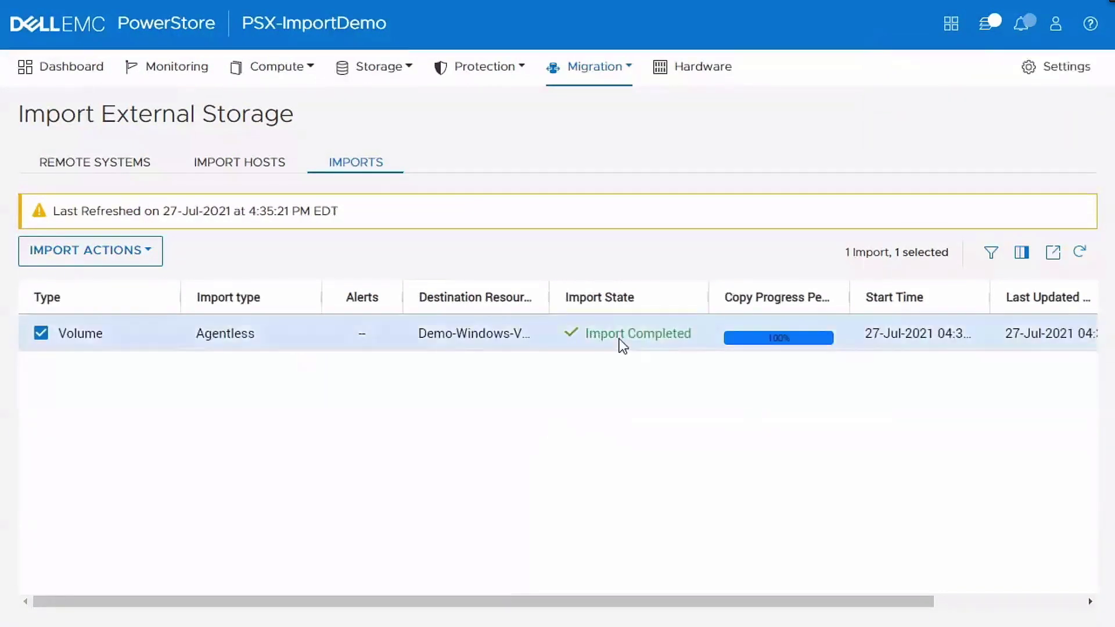
# - Refresh the Imports list to show Import Completed, then view the Storage > Volumes list
pyautogui.click(1080, 255)
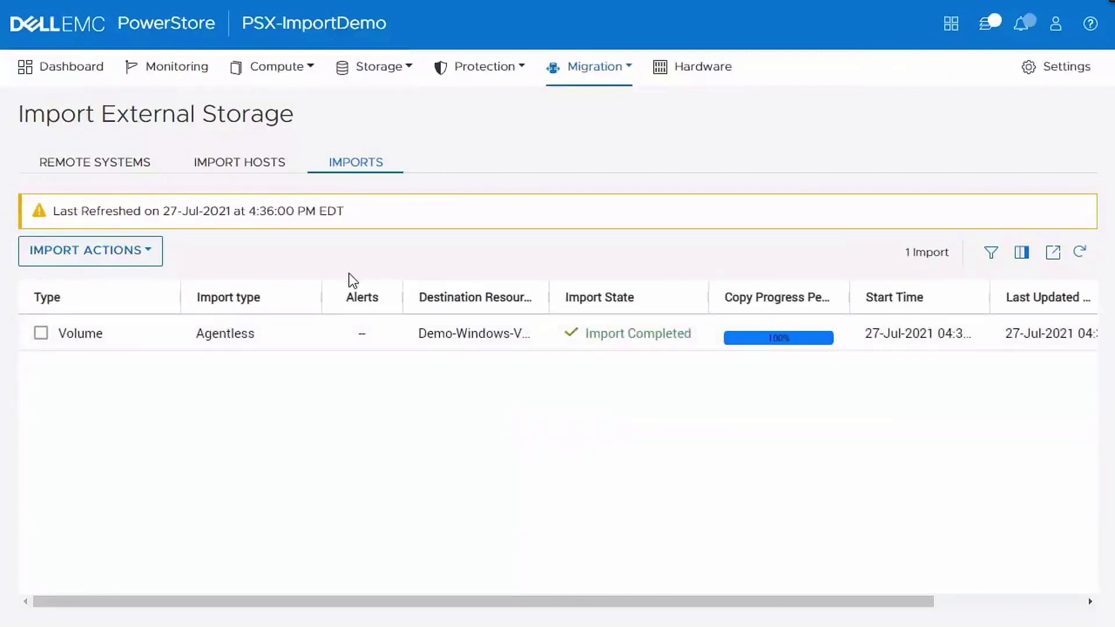
pyautogui.click(374, 68)
pyautogui.click(377, 111)
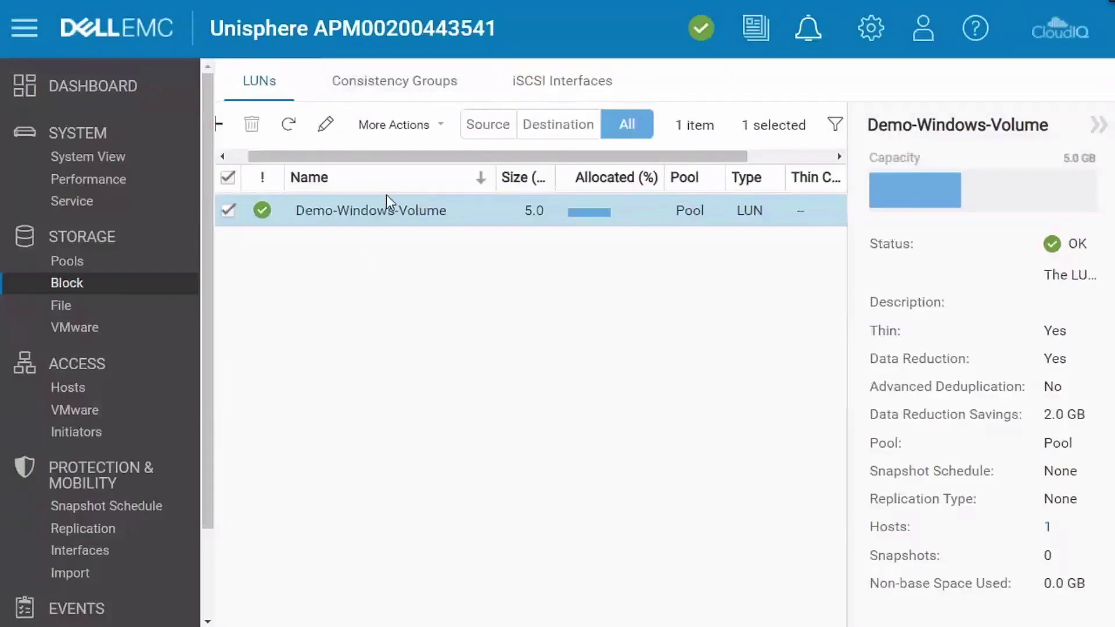
# - Open the Properties of the source Demo-Windows-Volume LUN from the Block LUNs list
pyautogui.doubleClick(391, 209)
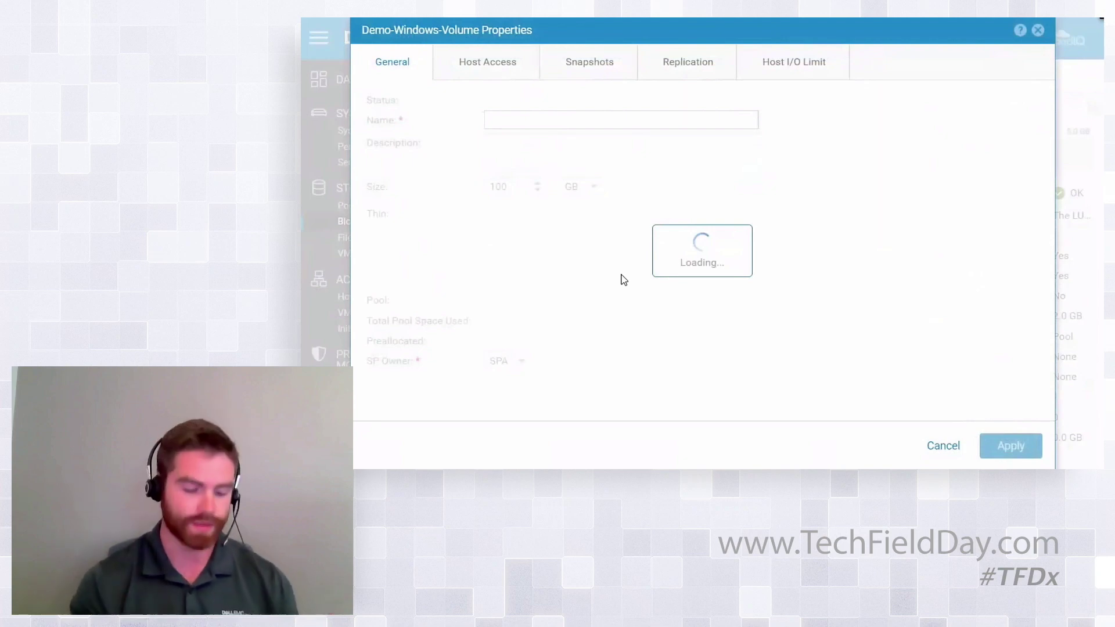
# - Verify the LUN's Host Access tab lists 0 hosts, then close the Properties dialog
pyautogui.moveTo(492, 347)
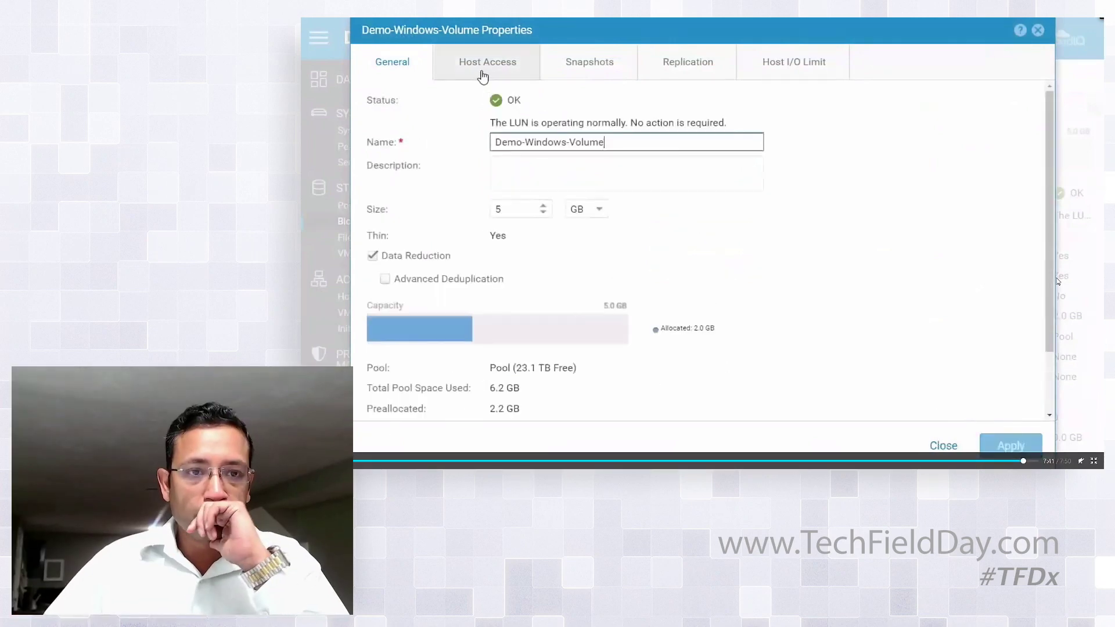
pyautogui.click(482, 75)
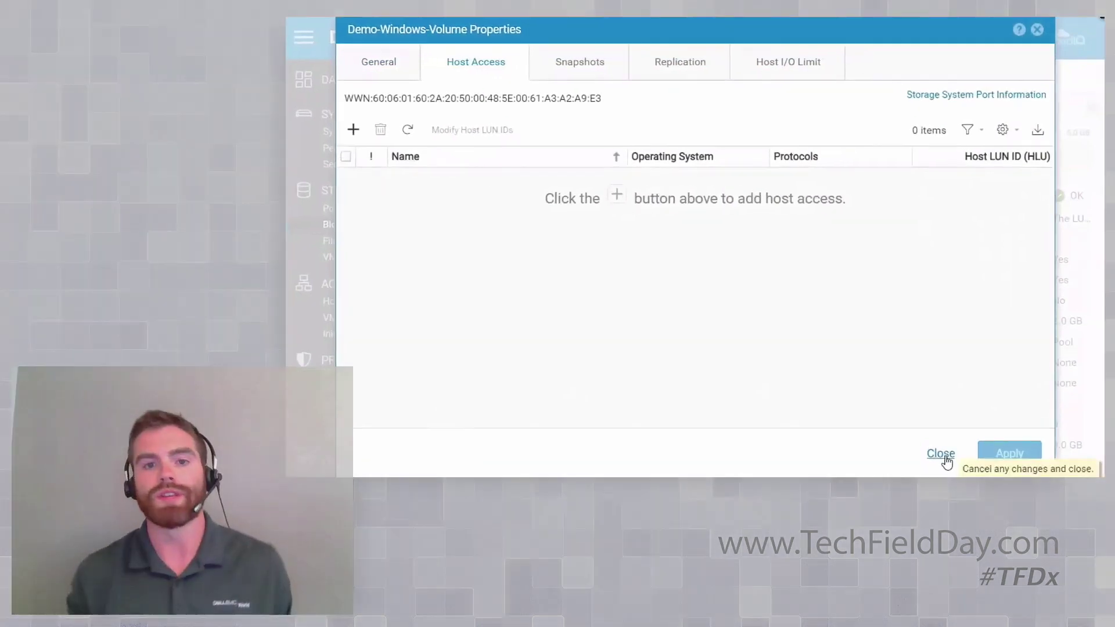
pyautogui.click(943, 447)
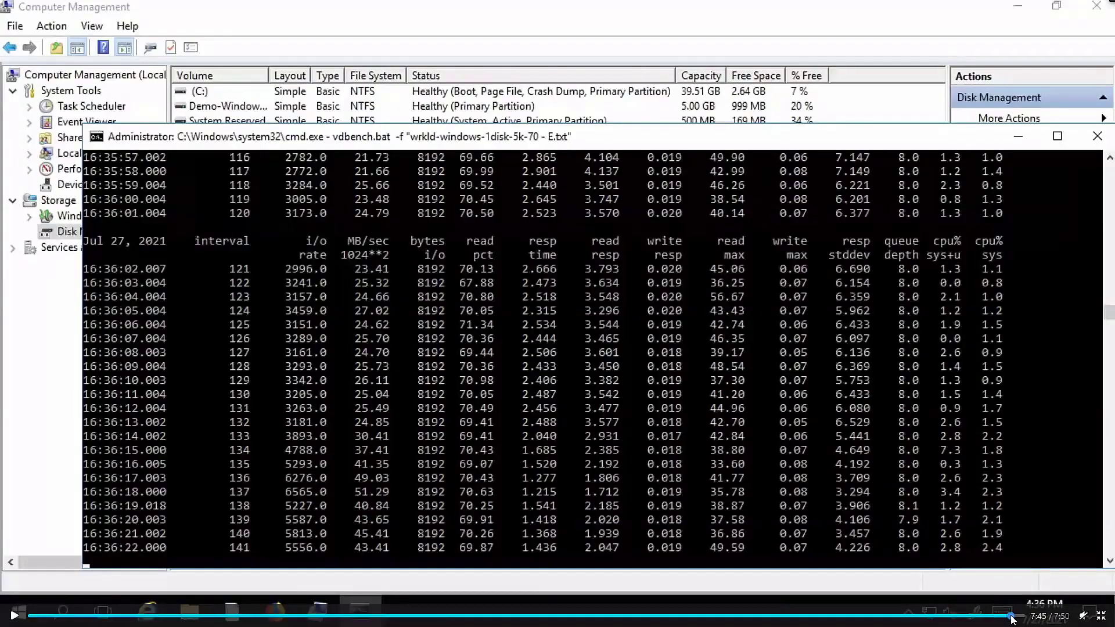
pyautogui.click(1012, 617)
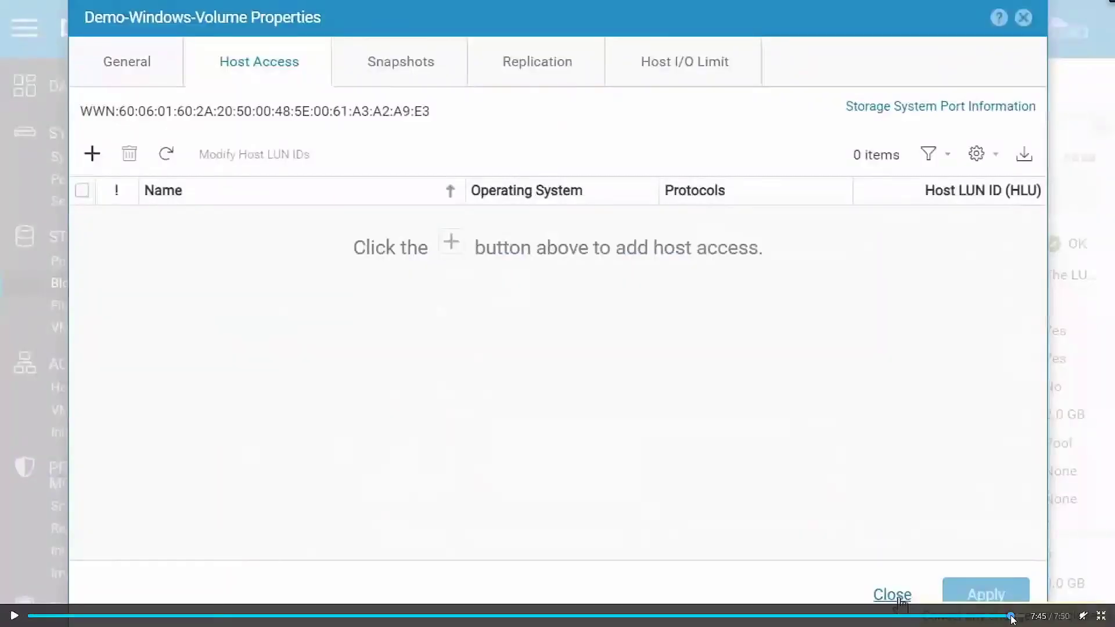